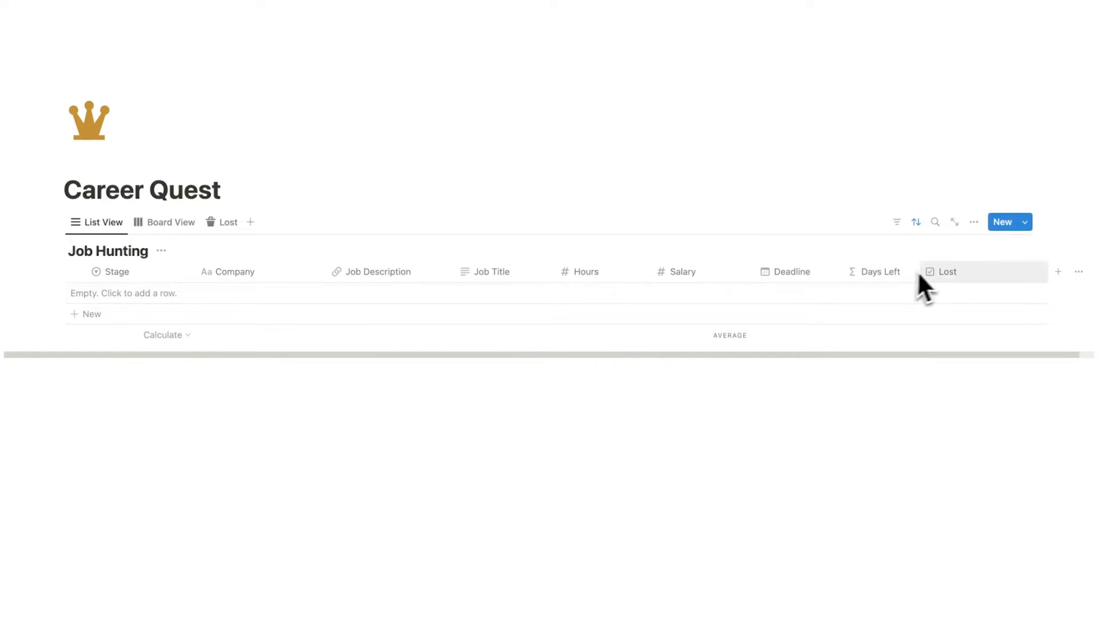
Step: Create a new Job Hunting template titled 'New Job' and move into its body
{"action": "left_click", "coordinate": [1025, 222]}
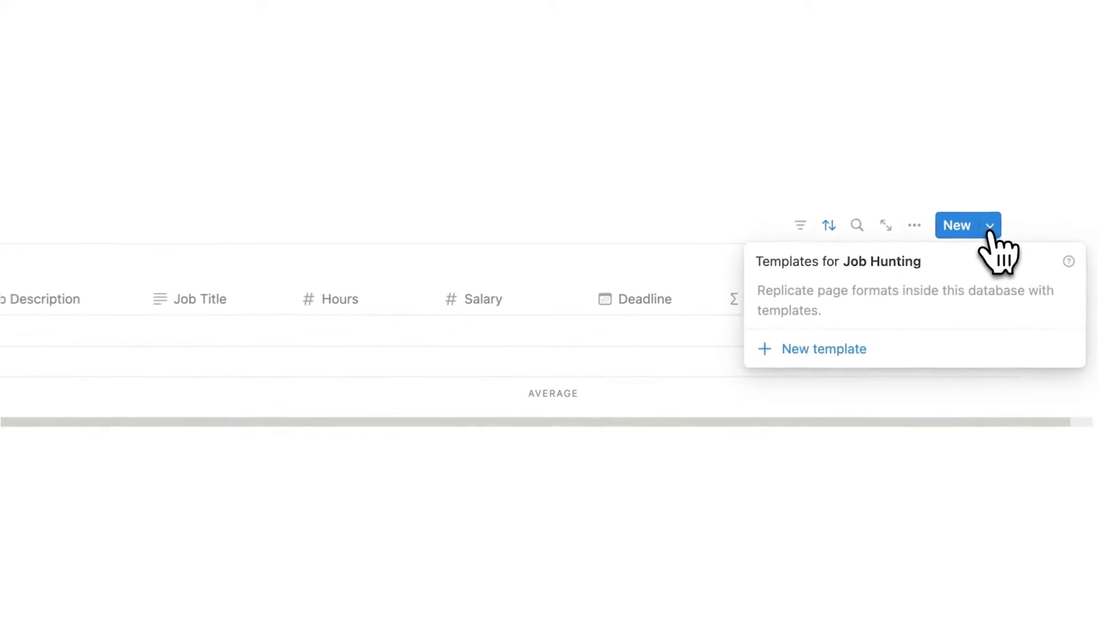
{"action": "left_click", "coordinate": [840, 351]}
{"action": "type", "text": "New Job"}
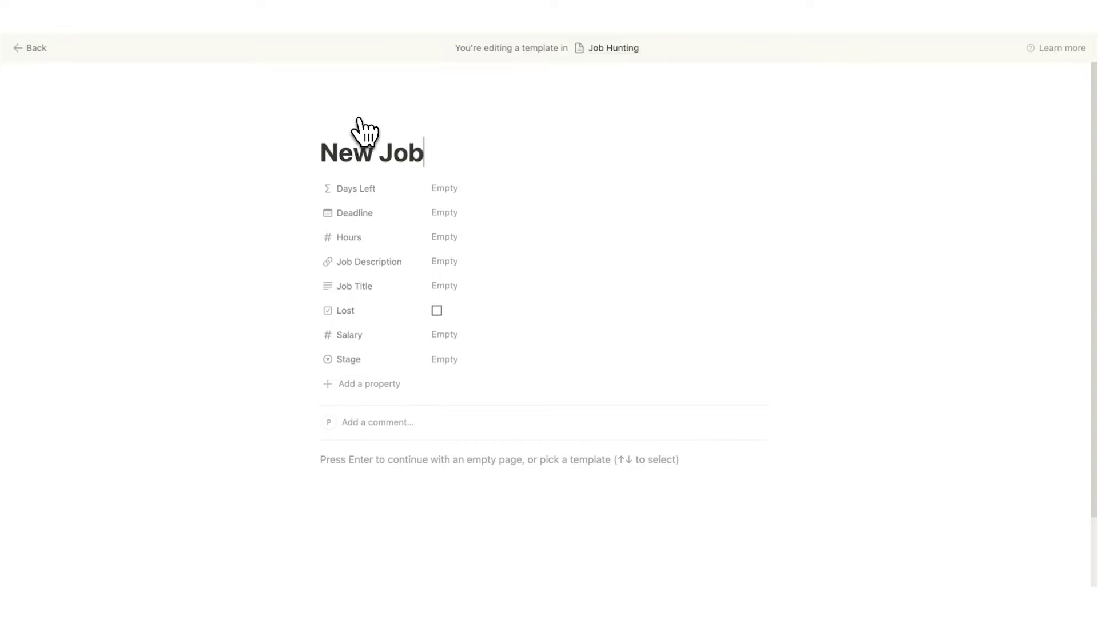
{"action": "key", "text": "Return"}
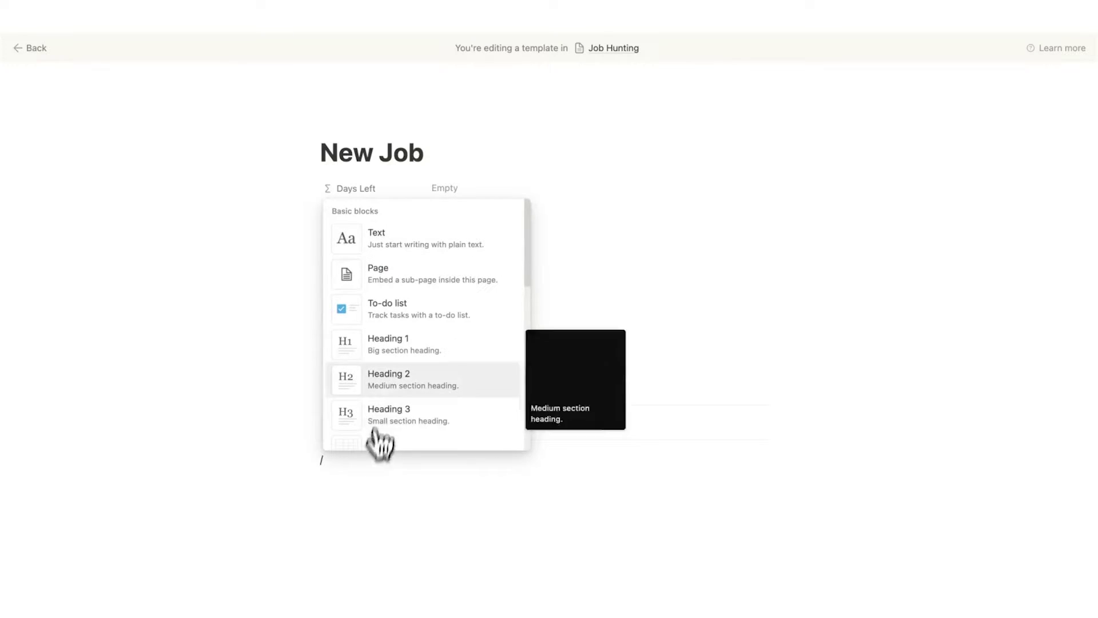
Step: Insert a subpage titled 'First Last' in the template and place the caret in its empty body
{"action": "left_click", "coordinate": [378, 279]}
{"action": "type", "text": "Firs"}
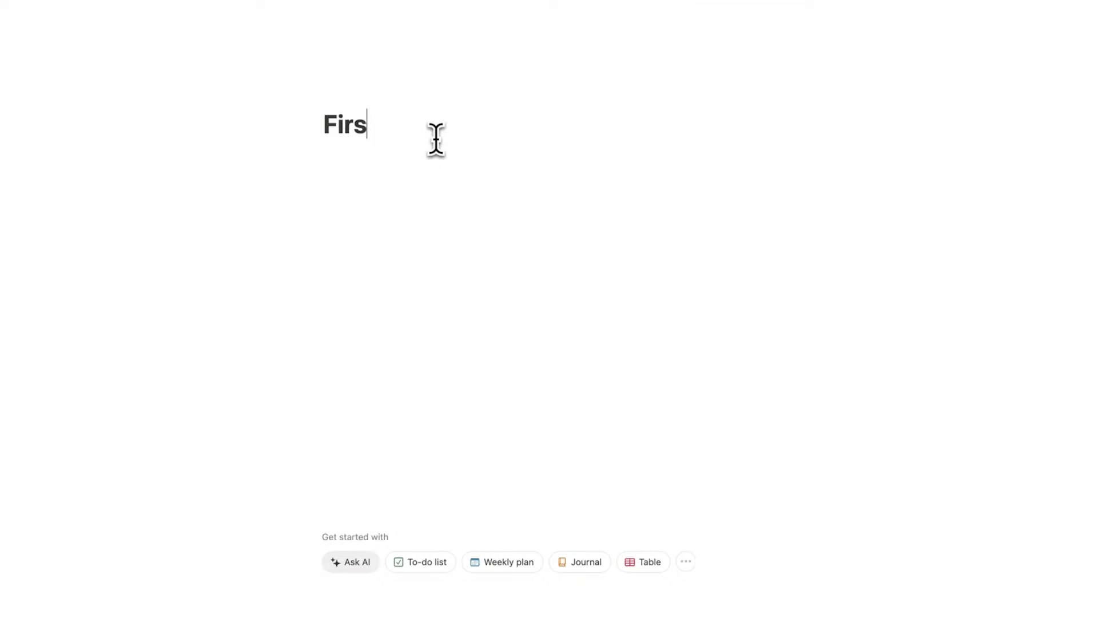
{"action": "type", "text": "t Last"}
{"action": "key", "text": "Return"}
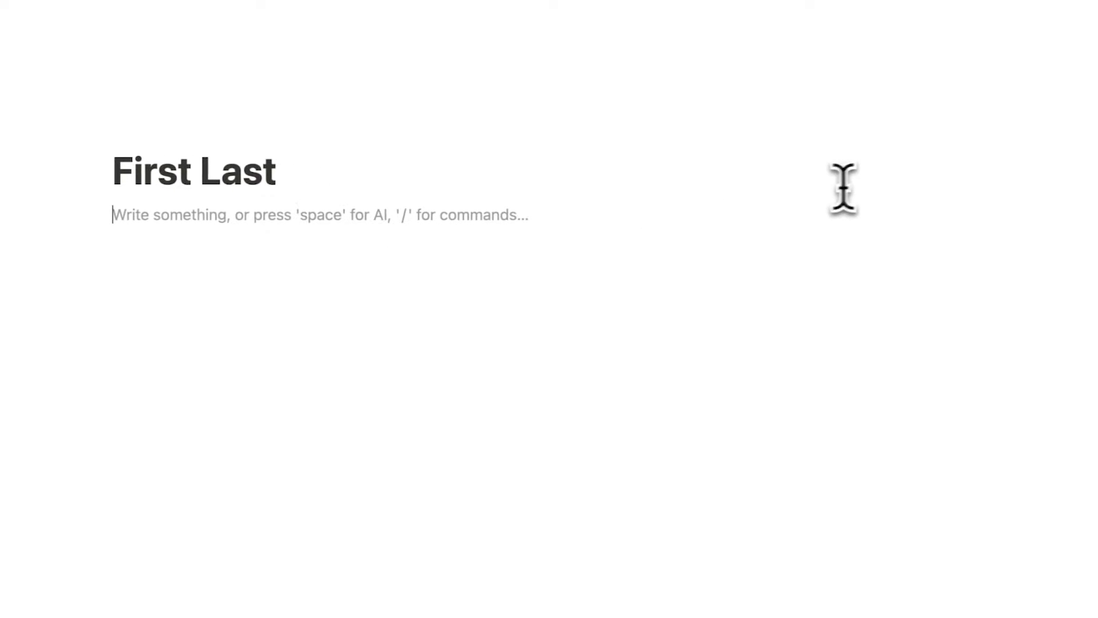
{"action": "left_click_drag", "start_coordinate": [398, 175], "coordinate": [105, 167]}
{"action": "left_click", "coordinate": [158, 220]}
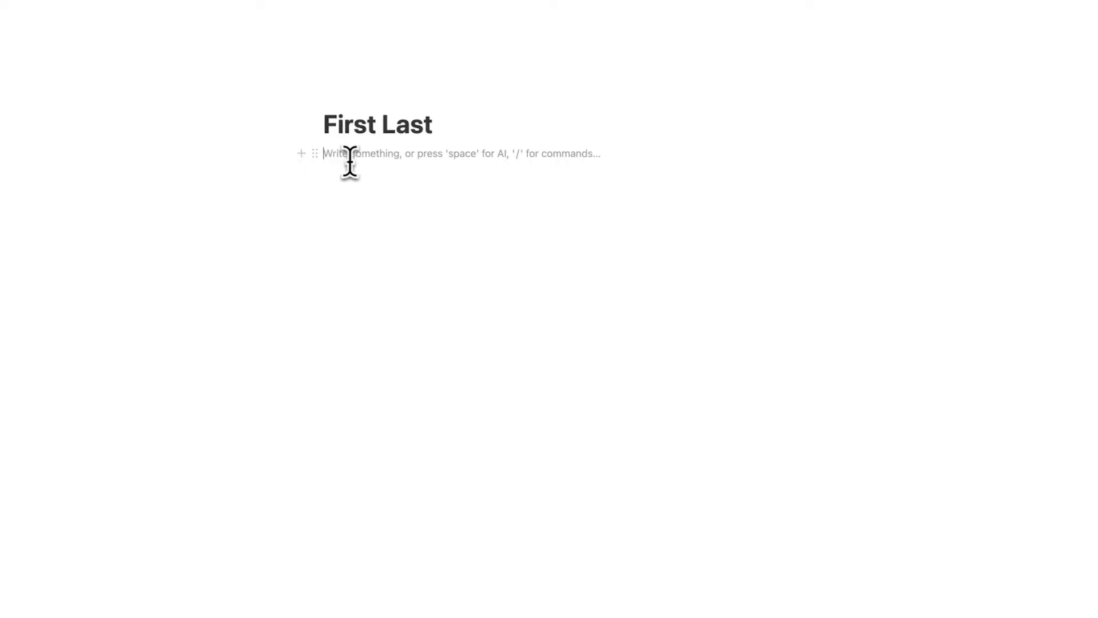
Step: Paste a lorem ipsum intro, then add a Summary heading with a longer lorem ipsum paragraph
{"action": "type", "text": "Lorem ipsum dolor sit amet, consectetur adipiscing elit, sed do eiusmod tempor incididunt ut labore et dolore magna aliqua. Ut enim ad minim veniam"}
{"action": "key", "text": "Return"}
{"action": "left_click_drag", "start_coordinate": [695, 240], "coordinate": [305, 209]}
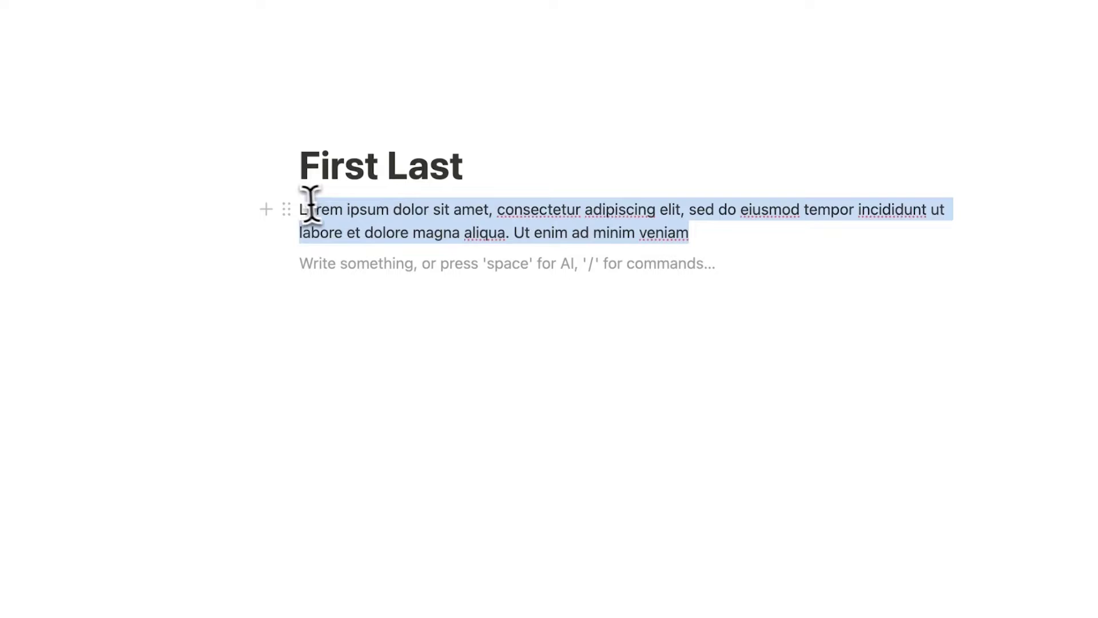
{"action": "left_click", "coordinate": [355, 277]}
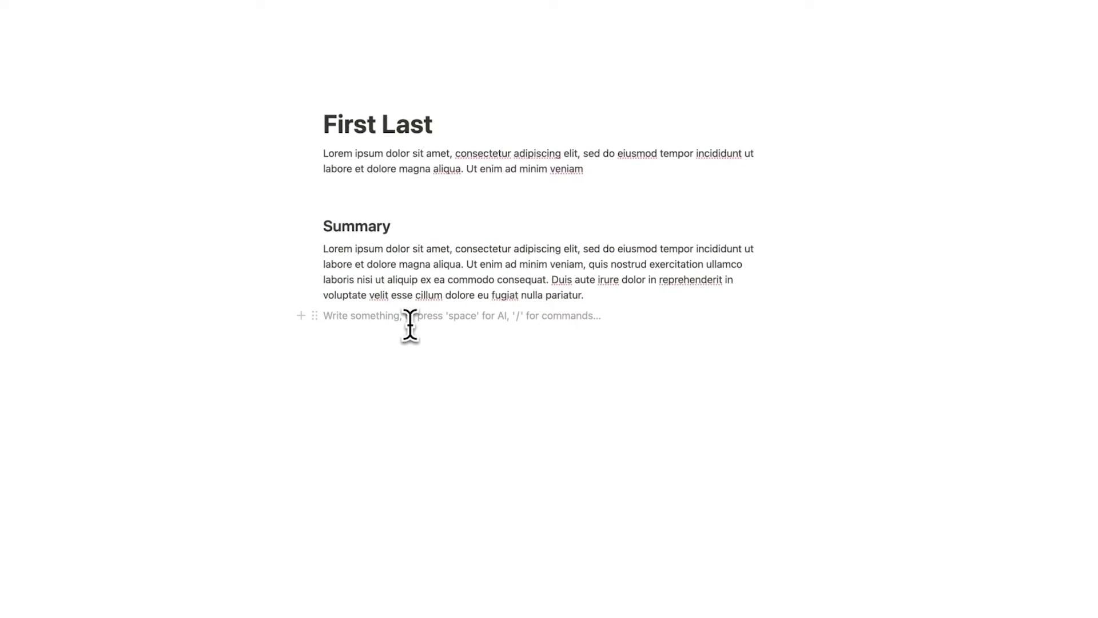
{"action": "key", "text": "Return"}
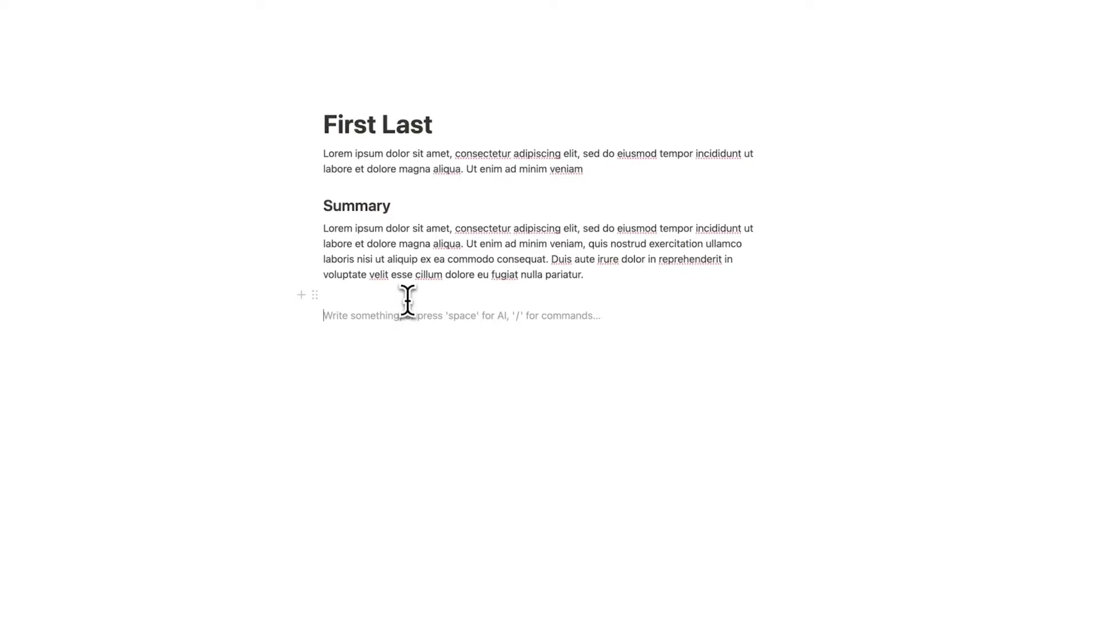
Step: Insert a two-column layout and make Contact, Skills and Awards Heading 2 in the left column
{"action": "type", "text": "/2"}
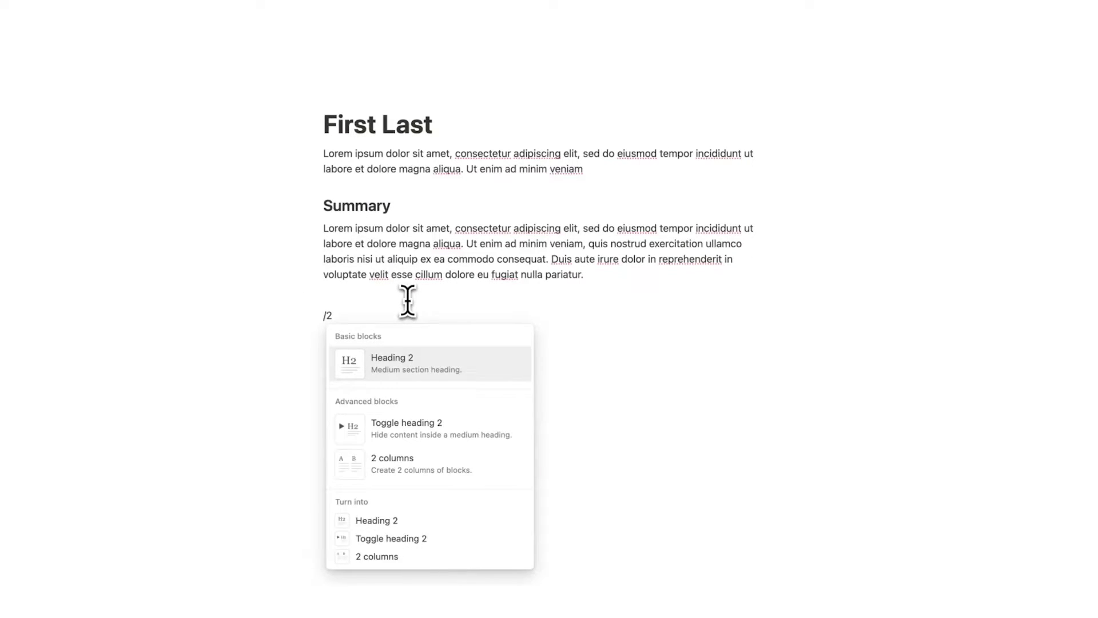
{"action": "left_click", "coordinate": [436, 462]}
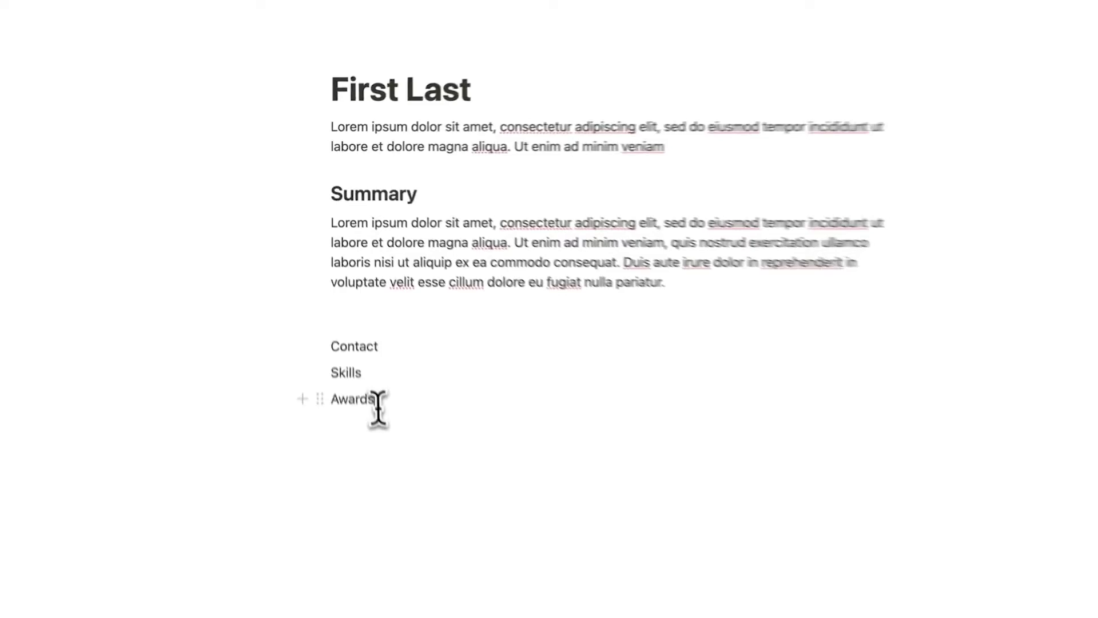
{"action": "left_click_drag", "start_coordinate": [360, 368], "coordinate": [325, 331]}
{"action": "left_click", "coordinate": [323, 361]}
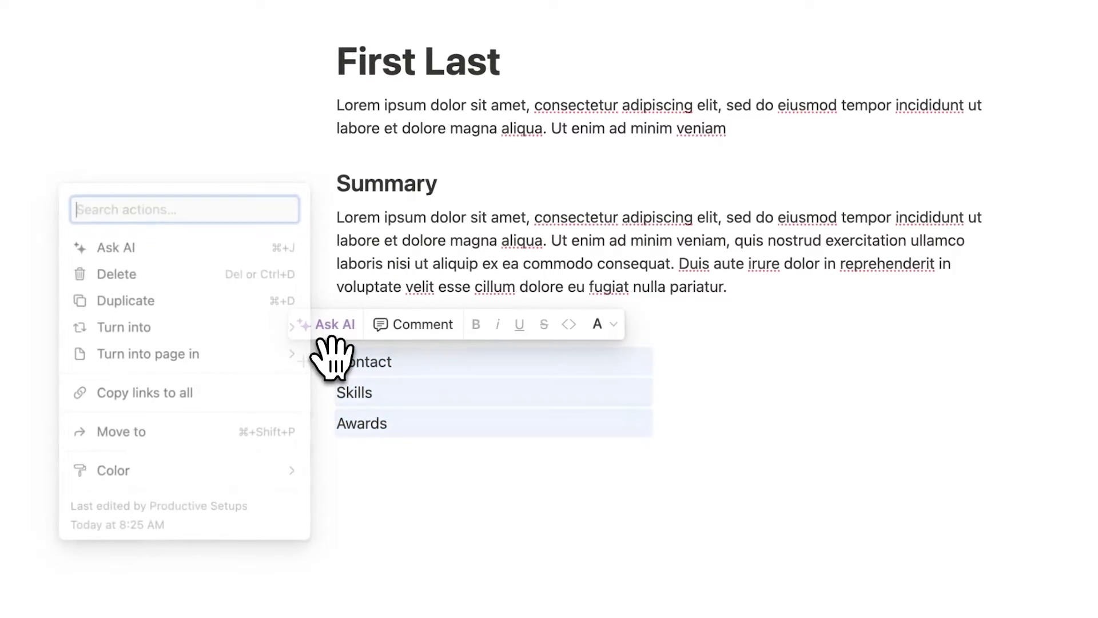
{"action": "mouse_move", "coordinate": [264, 332]}
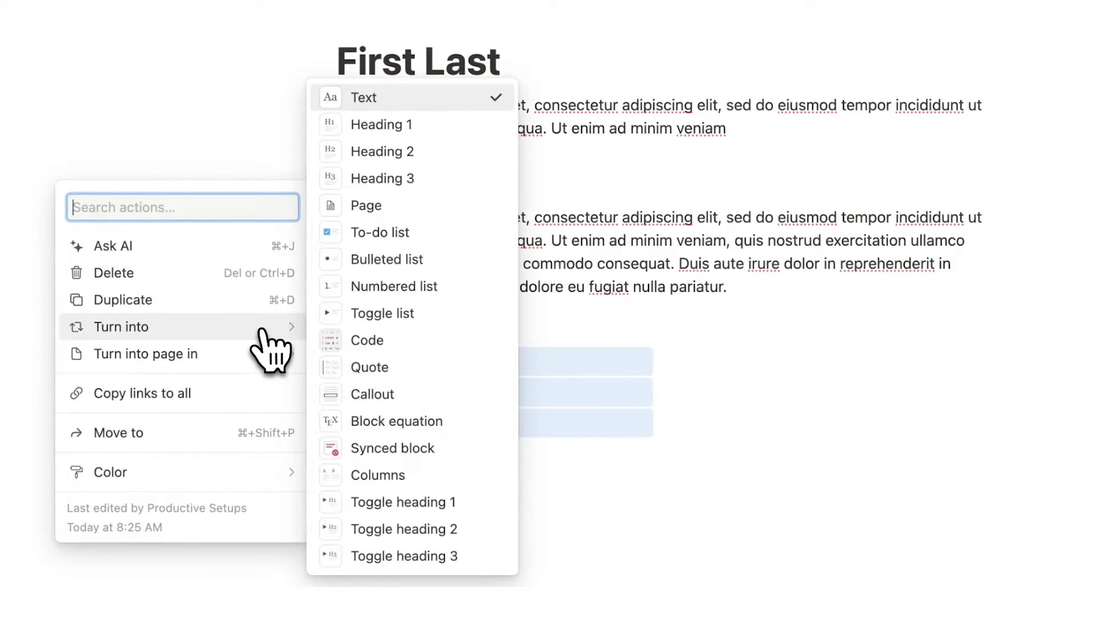
{"action": "left_click", "coordinate": [429, 152]}
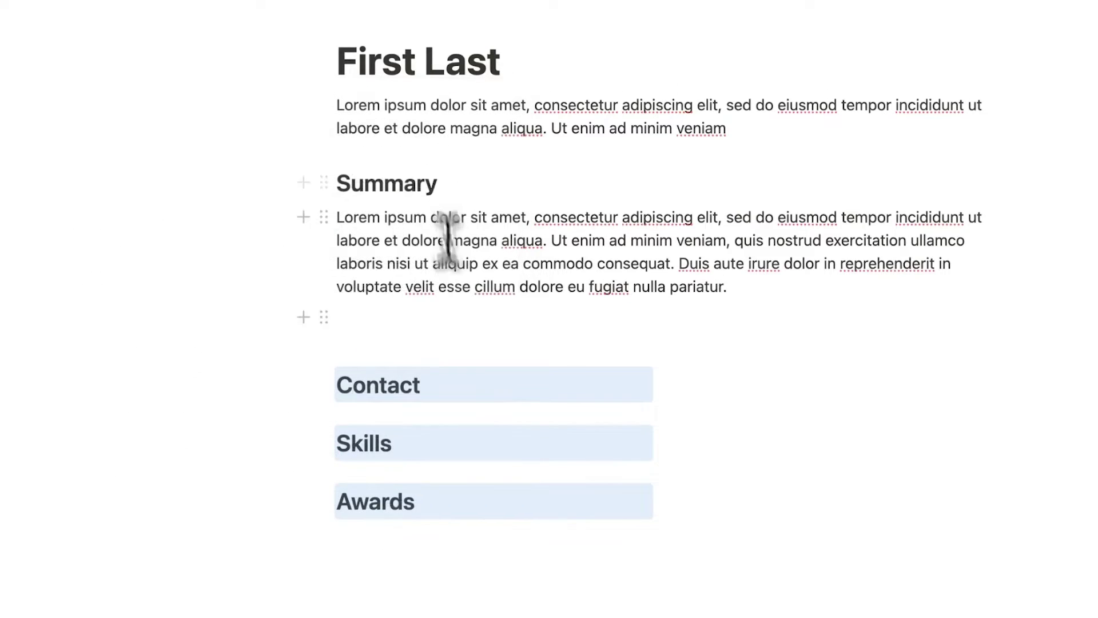
{"action": "left_click", "coordinate": [492, 389]}
Step: Turn Experience and Education in the right column into Heading 2
{"action": "left_click", "coordinate": [768, 361]}
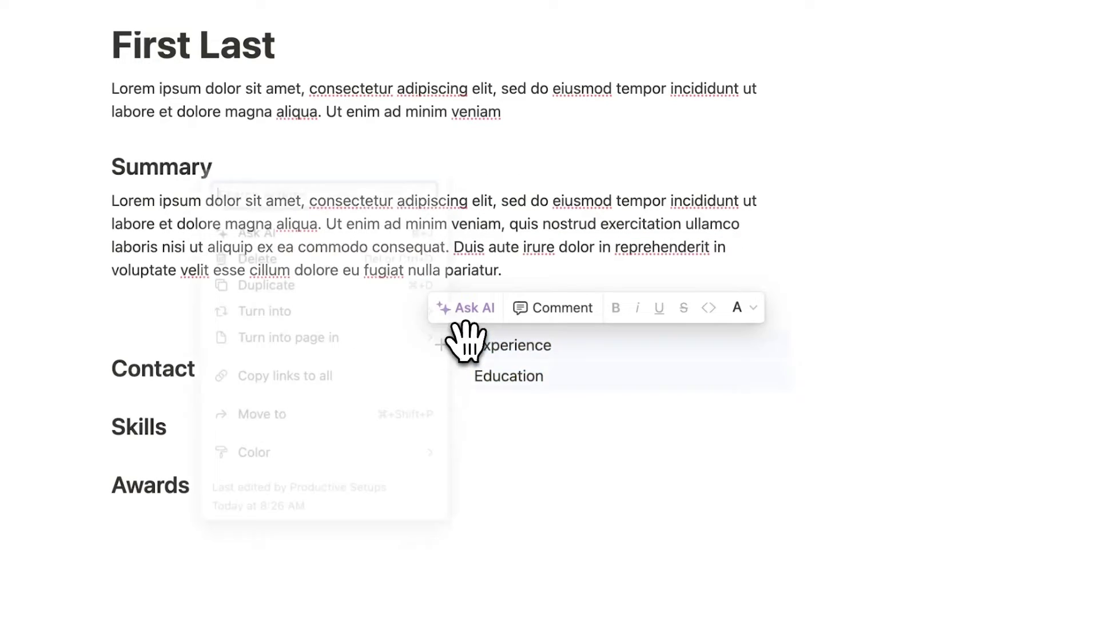
{"action": "mouse_move", "coordinate": [485, 314]}
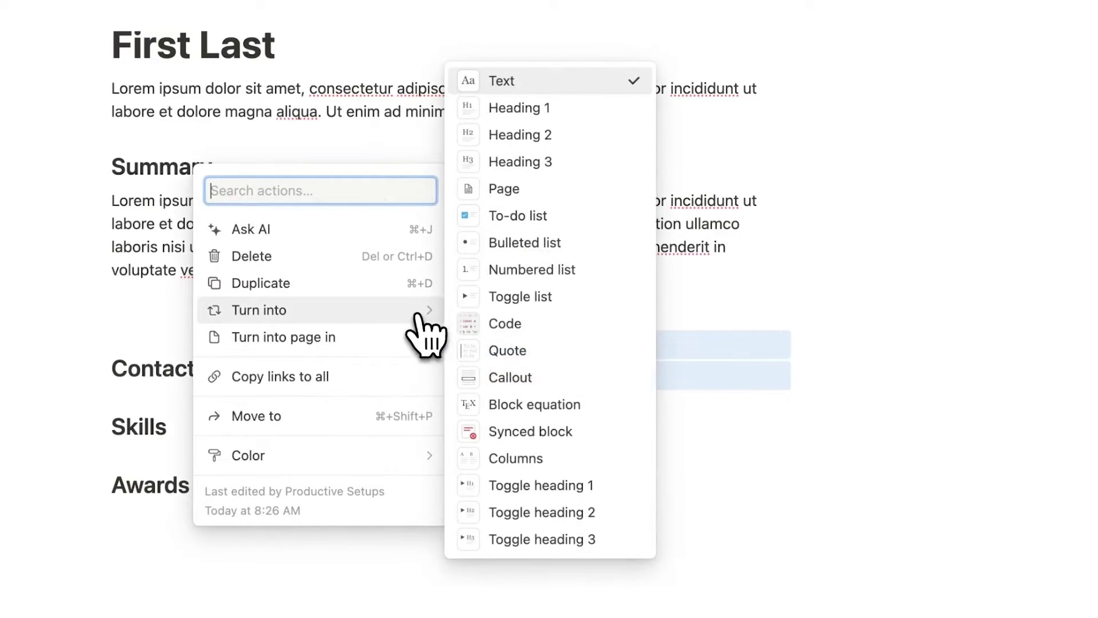
{"action": "left_click", "coordinate": [543, 148]}
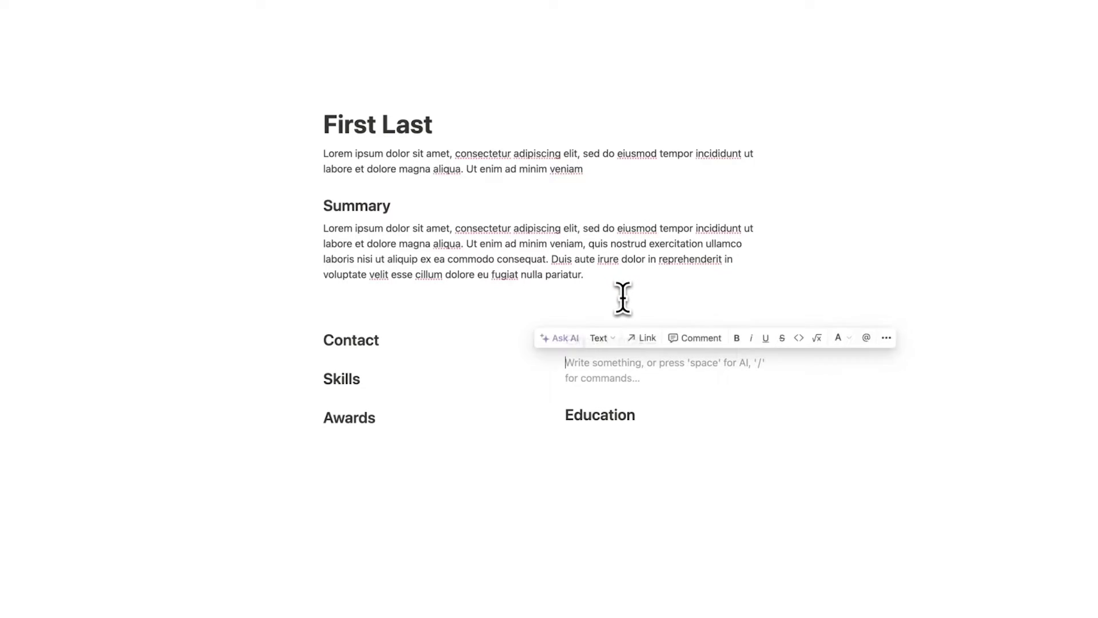
Step: Under Experience, enter 'Job Title | Company' followed by the dates May 2022 - May 2024
{"action": "type", "text": "Job Titl"}
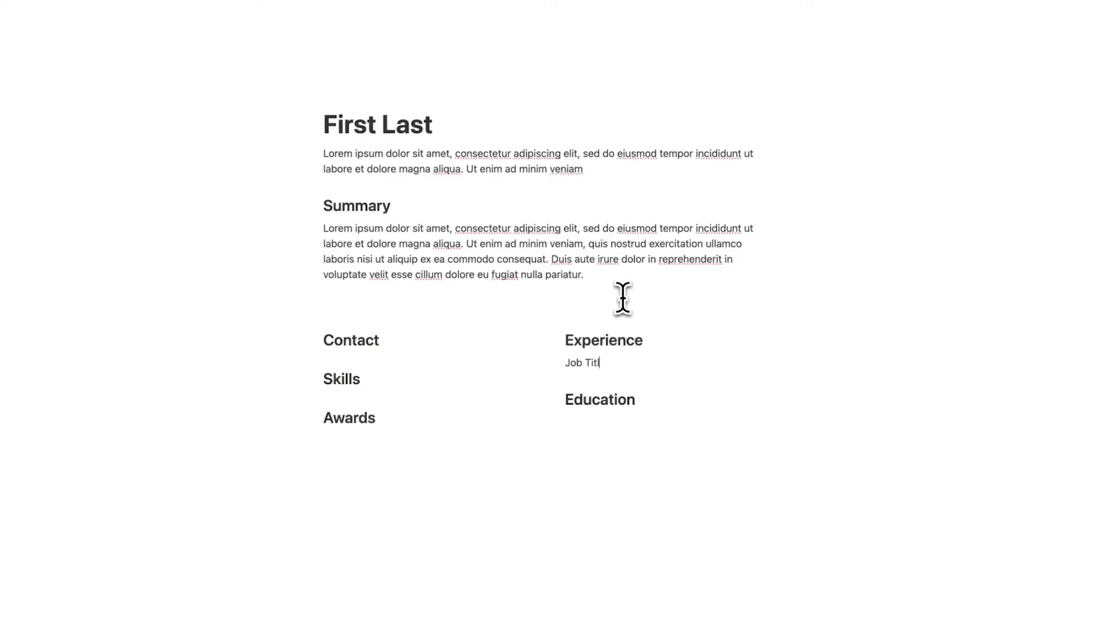
{"action": "type", "text": "e | Company"}
{"action": "key", "text": "Return"}
{"action": "type", "text": "May 2022 - May 2024"}
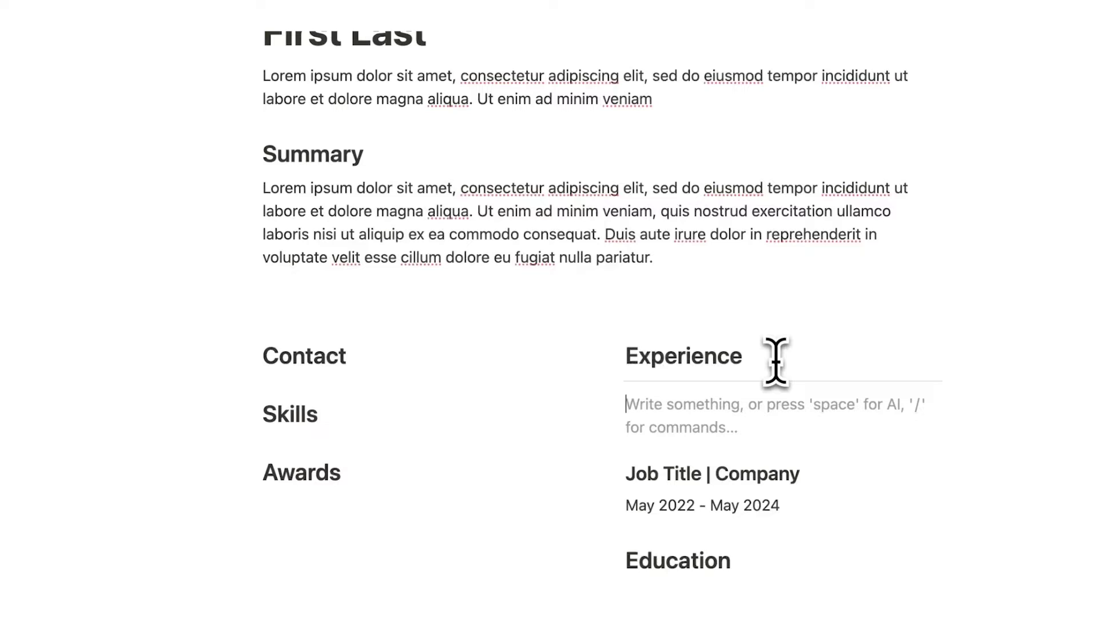
Step: Add dividers under the Contact and Experience headings and narrow the left column
{"action": "key", "text": "BackSpace"}
{"action": "left_click", "coordinate": [375, 360]}
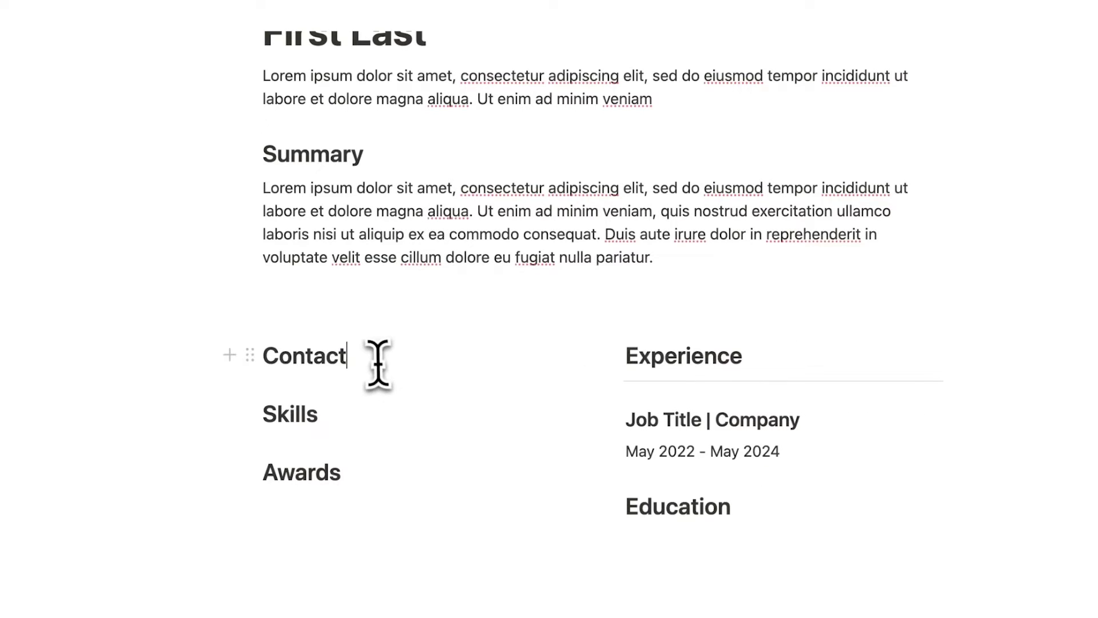
{"action": "key", "text": "Return"}
{"action": "type", "text": "/d"}
{"action": "key", "text": "BackSpace"}
{"action": "key", "text": "BackSpace"}
{"action": "key", "text": "BackSpace"}
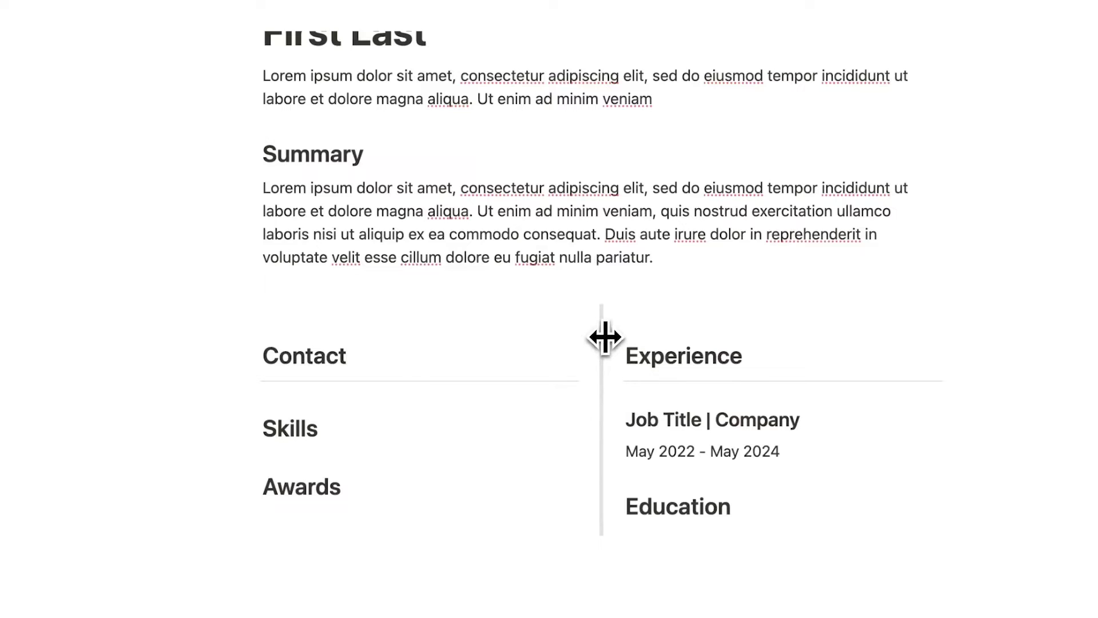
{"action": "left_click_drag", "start_coordinate": [590, 337], "coordinate": [502, 349]}
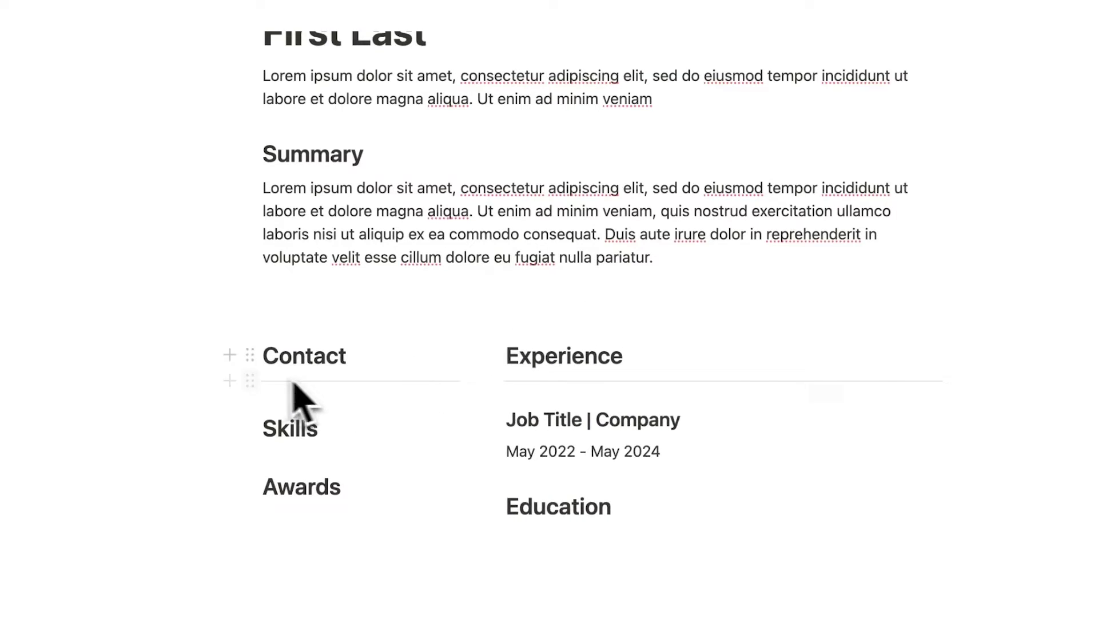
Step: List Email, Address, Phone and Linkedin under Contact, and bullet skill 1 and skill 2 under Skills
{"action": "left_click", "coordinate": [344, 337]}
{"action": "key", "text": "Escape"}
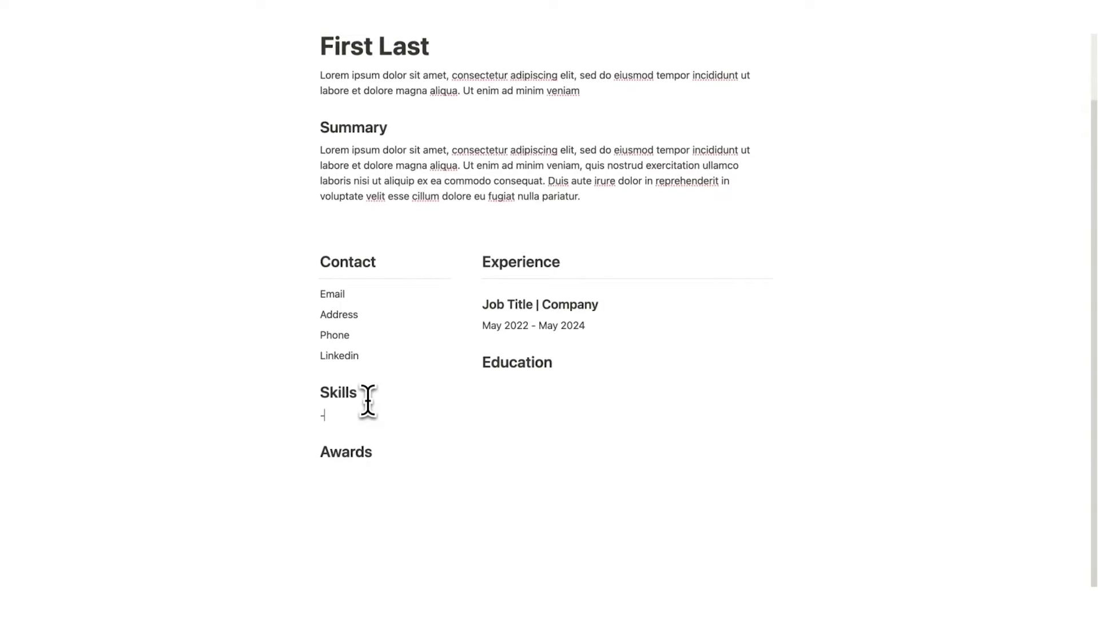
{"action": "type", "text": "skill"}
{"action": "key", "text": "Return"}
{"action": "type", "text": "ski"}
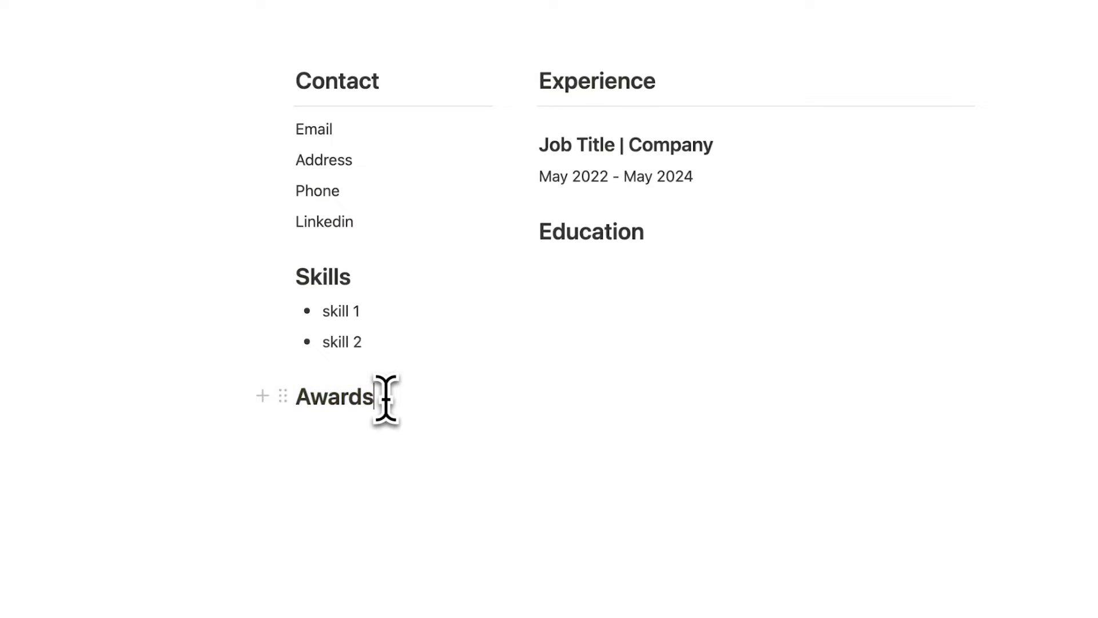
{"action": "left_click_drag", "start_coordinate": [385, 396], "coordinate": [295, 399]}
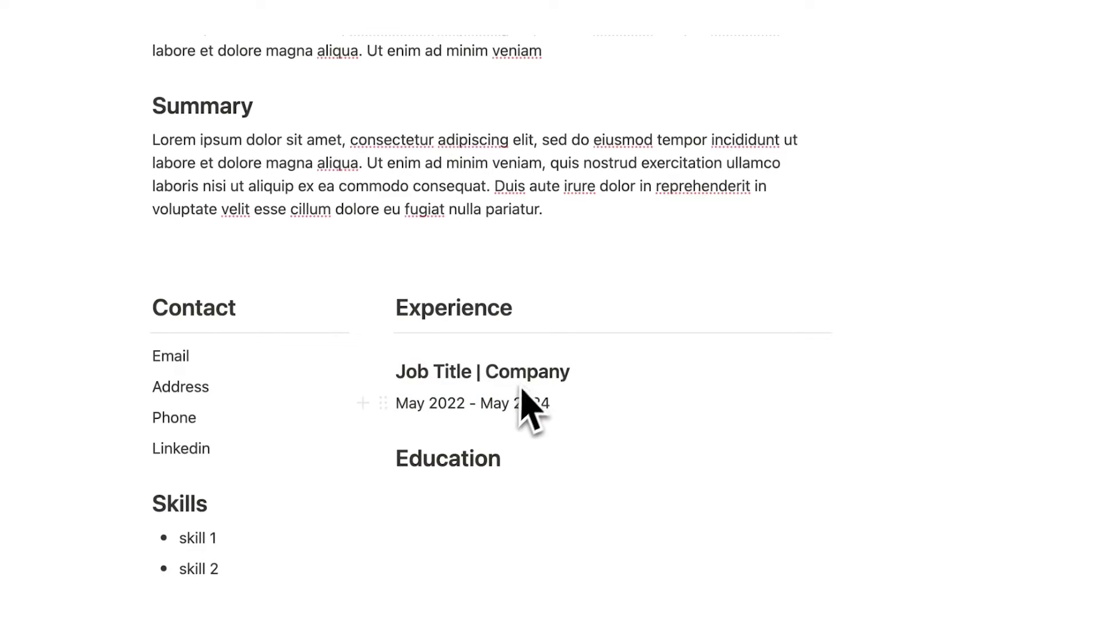
Step: Italicize the May 2022 - May 2024 employment dates
{"action": "left_click", "coordinate": [675, 175]}
{"action": "key", "text": "super+a"}
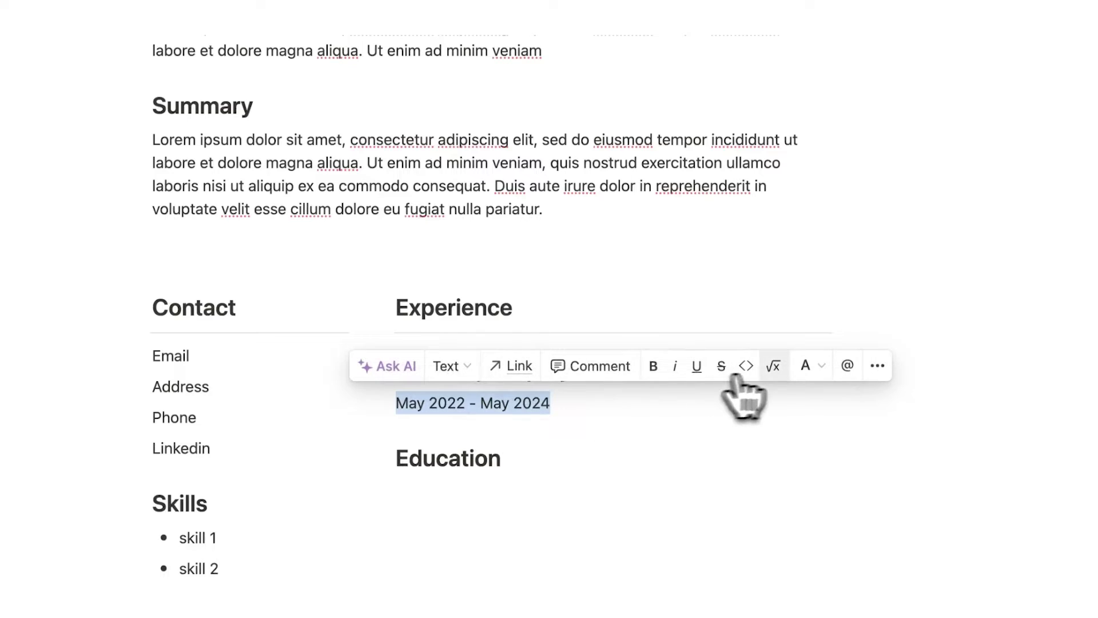
{"action": "left_click", "coordinate": [676, 371]}
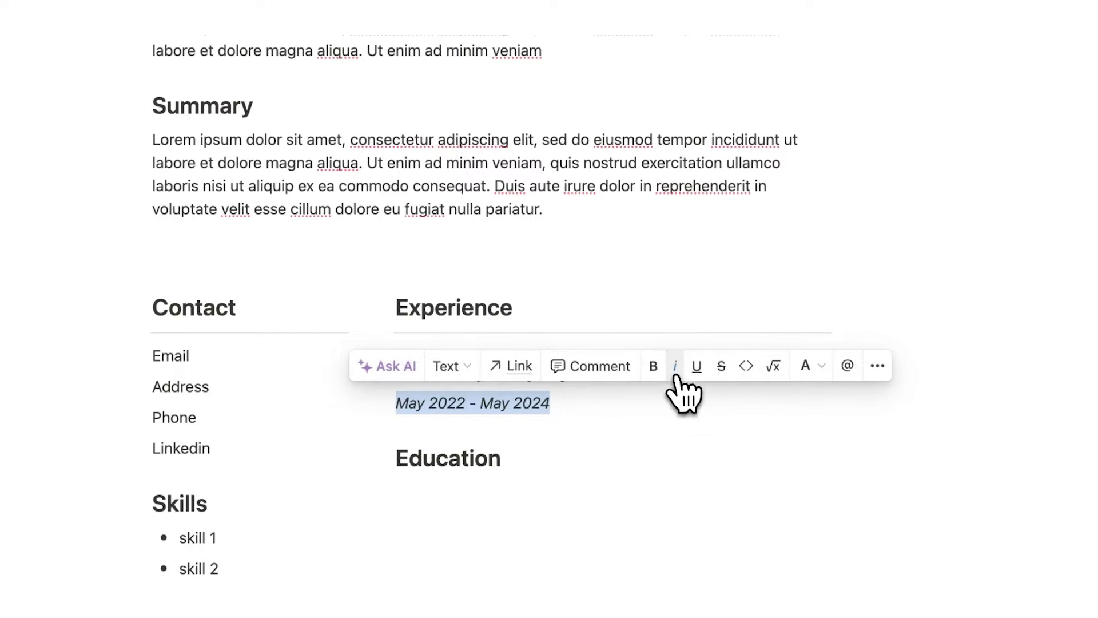
{"action": "left_click", "coordinate": [562, 407]}
Step: Paste a second Job Title | Company entry with its dates and a lorem ipsum description
{"action": "left_click_drag", "start_coordinate": [456, 380], "coordinate": [395, 372]}
{"action": "key", "text": "ctrl+c"}
{"action": "left_click", "coordinate": [569, 400]}
{"action": "key", "text": "ctrl+v"}
{"action": "left_click", "coordinate": [566, 403]}
{"action": "type", "text": "Lorem ipsum dolor sit amet, consectetur adipiscing elit, sed do eiusmod tempor incididunt ut labore et dolore magna aliqua. Ut enim ad minim veniam, quis nostrud exercitation ullamco laboris nisi ut aliquip ex ea commodo consequat. Duis aute irure dolor in reprehenderit in voluptate velit esse cillum dolore eu fugiat nulla pariatur."}
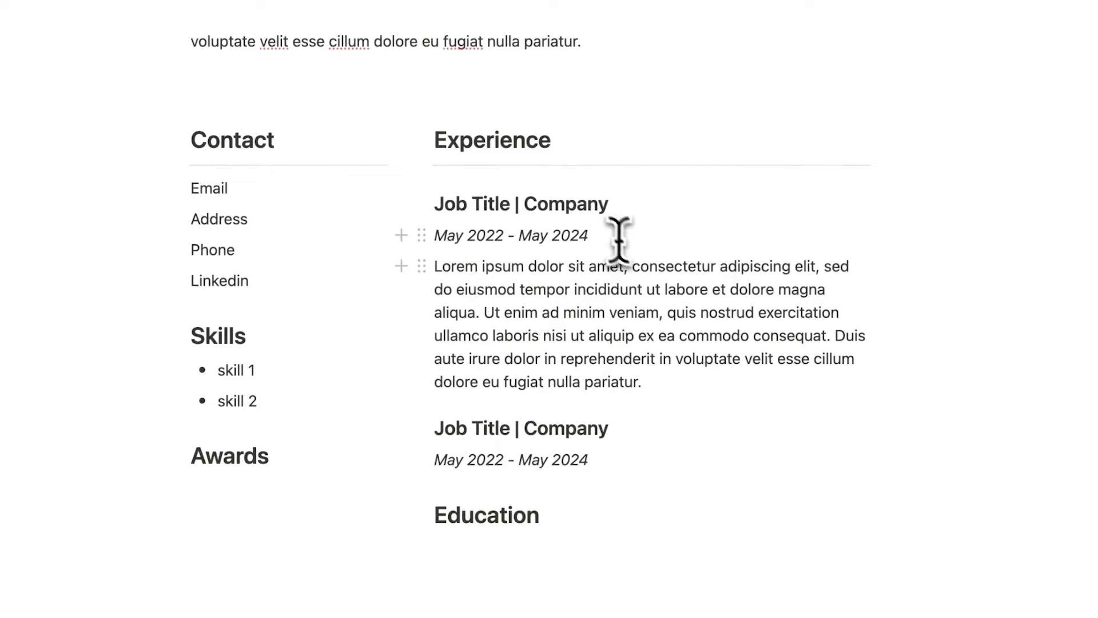
{"action": "left_click", "coordinate": [620, 455]}
{"action": "key", "text": "Return"}
{"action": "type", "text": "Lorem ipsum dolor sit amet, consectetur adipiscing elit, sed do eiusmod tempor incididunt ut labore et dolore magna aliqua. Ut enim ad minim veniam, quis nostrud exercitation ullamco laboris nisi ut aliquip ex ea commodo consequat. Duis aute irure dolor in reprehenderit in voluptate velit esse cillum dolore eu fugiat nulla pariatur."}
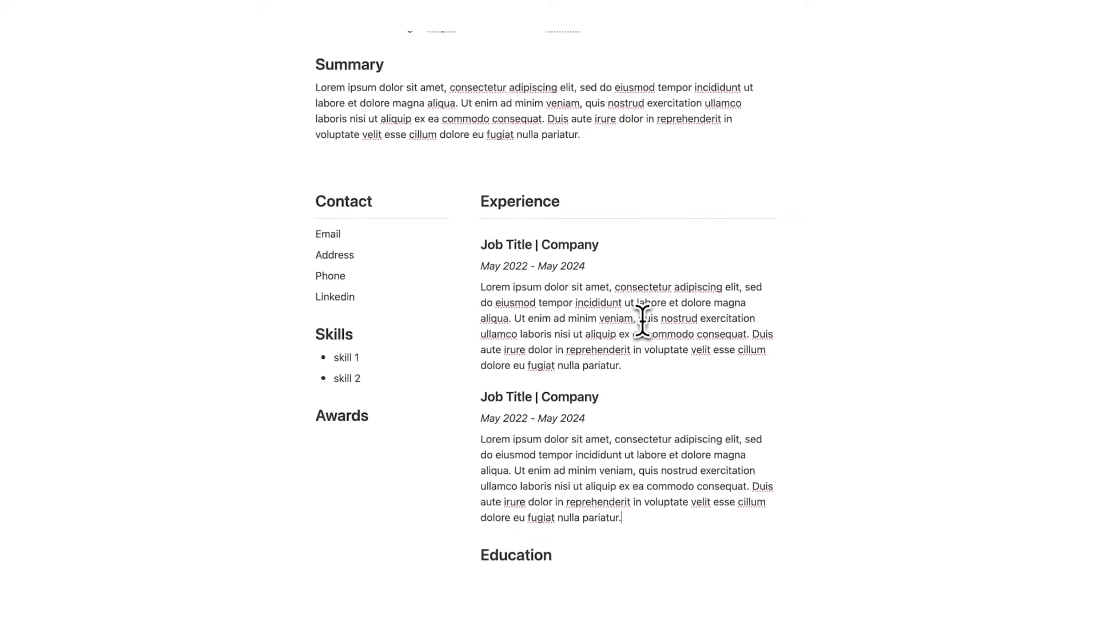
{"action": "scroll", "coordinate": [641, 322], "scroll_direction": "up", "scroll_amount": 2}
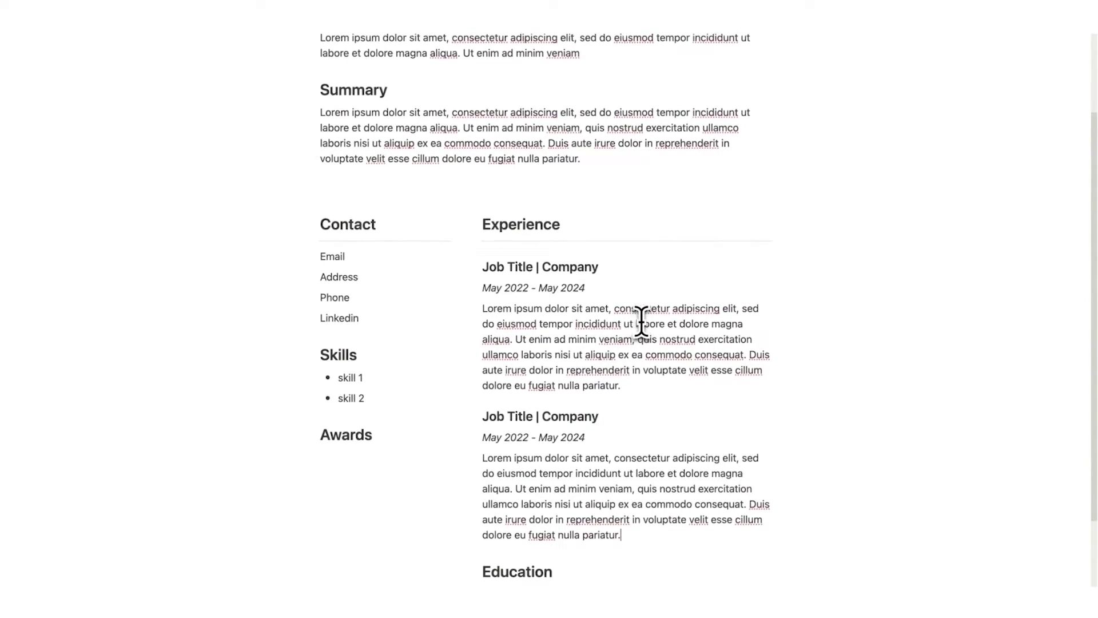
{"action": "scroll", "coordinate": [641, 322], "scroll_direction": "up", "scroll_amount": 3}
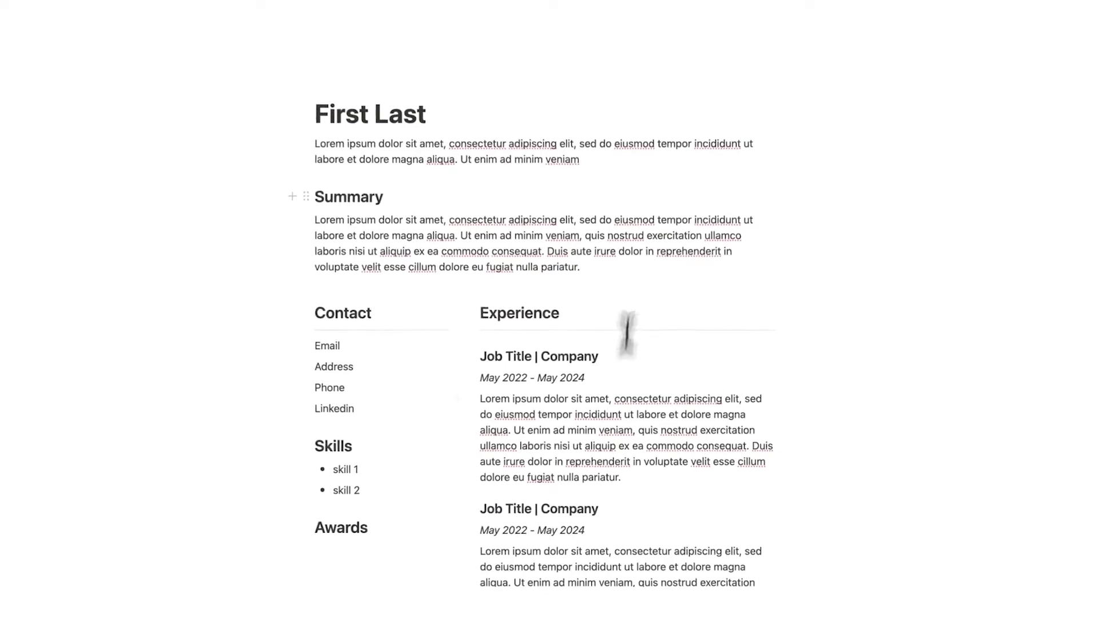
{"action": "scroll", "coordinate": [601, 360], "scroll_direction": "down", "scroll_amount": 5}
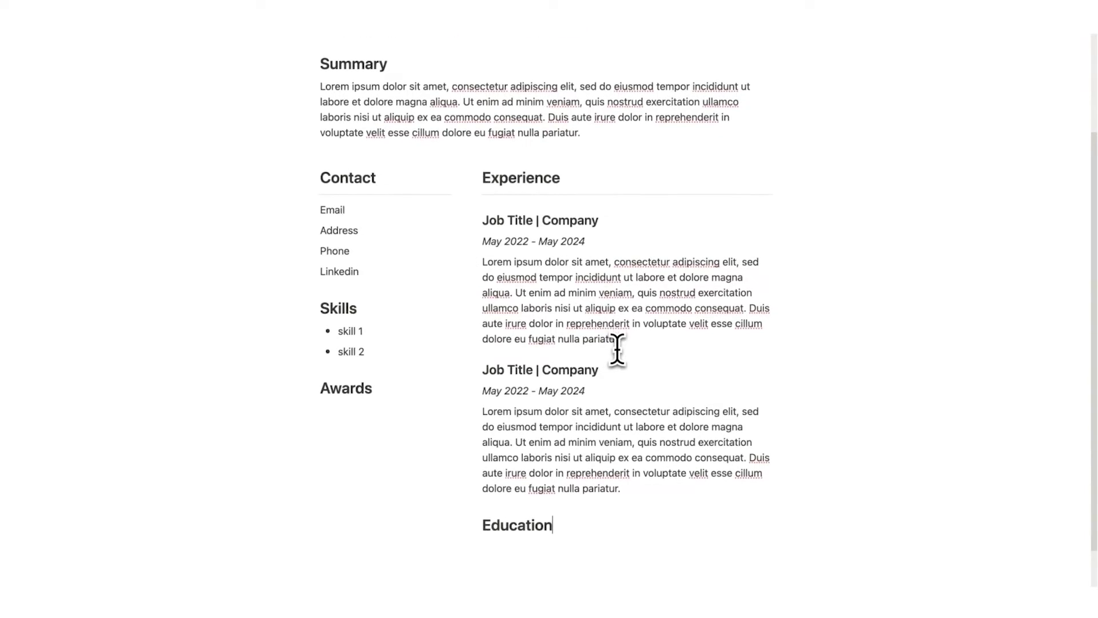
Step: Copy the Job Title | Company heading and date line into the Education section
{"action": "key", "text": "Return"}
{"action": "left_click_drag", "start_coordinate": [616, 215], "coordinate": [460, 180]}
{"action": "key", "text": "ctrl+c"}
{"action": "left_click", "coordinate": [522, 446]}
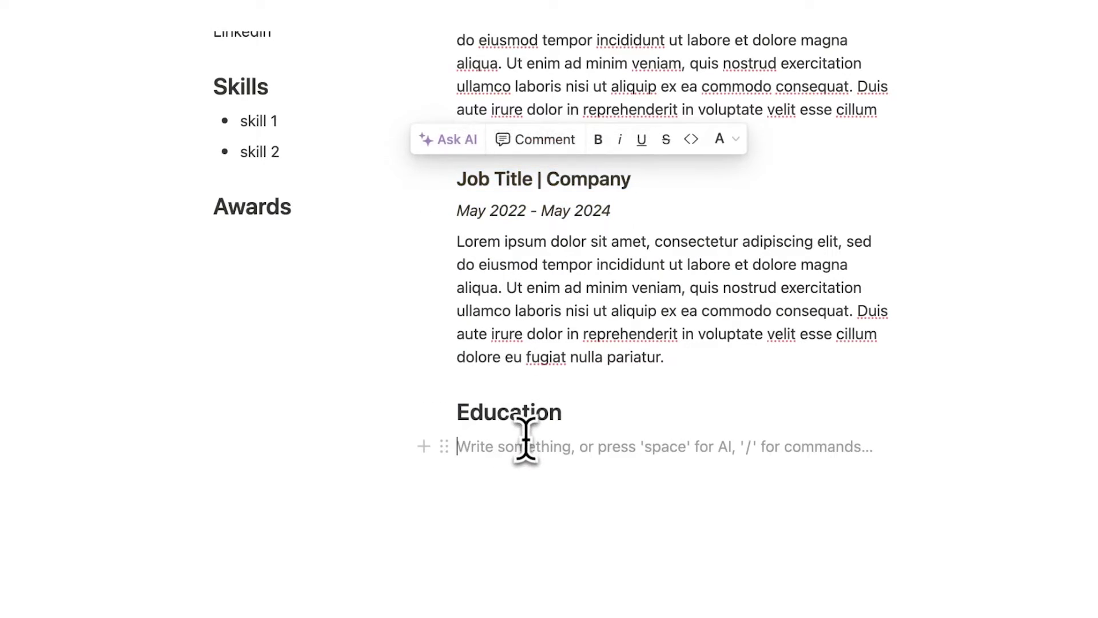
{"action": "key", "text": "ctrl+v"}
Step: Add a divider under Education and rename the pasted heading to Studied
{"action": "left_click", "coordinate": [574, 414]}
{"action": "key", "text": "Return"}
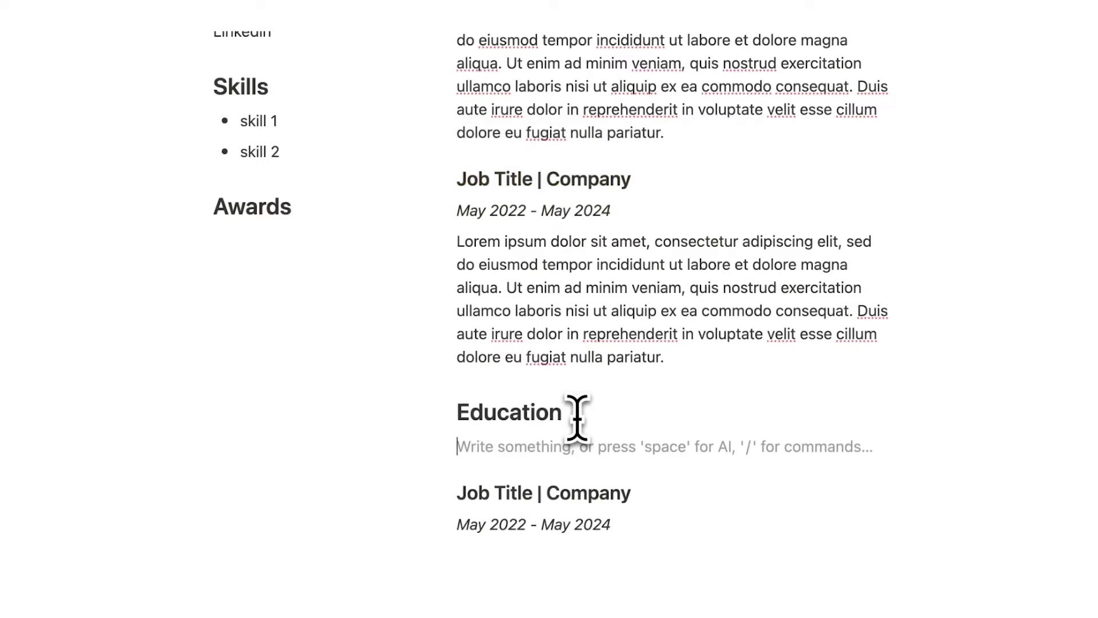
{"action": "type", "text": "/div"}
{"action": "key", "text": "Return"}
{"action": "key", "text": "BackSpace"}
{"action": "triple_click", "coordinate": [661, 480]}
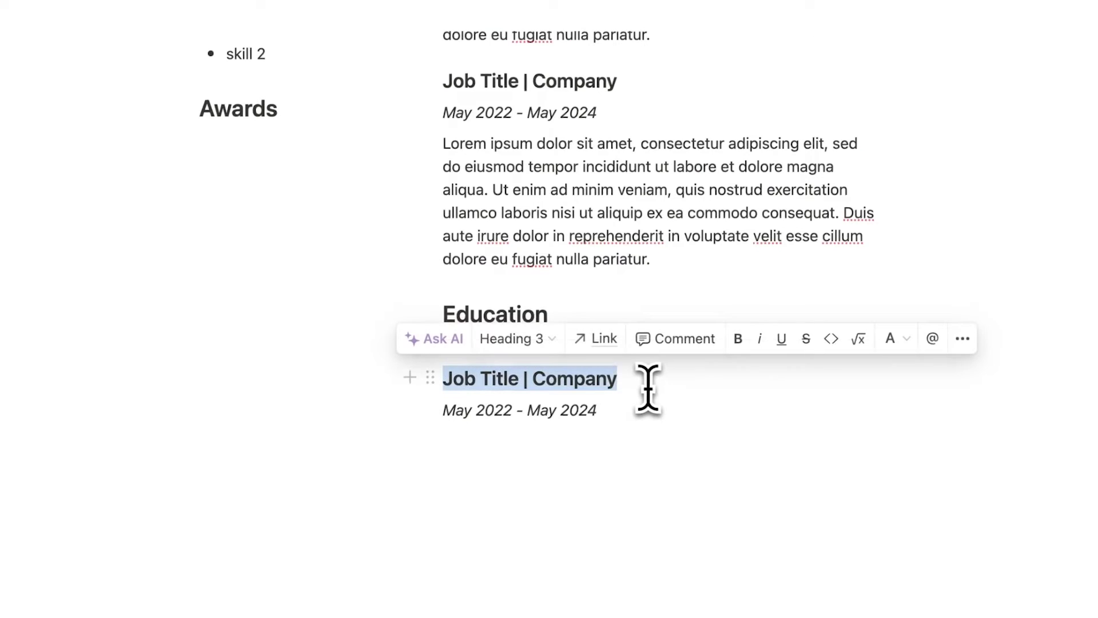
{"action": "type", "text": "Studied"}
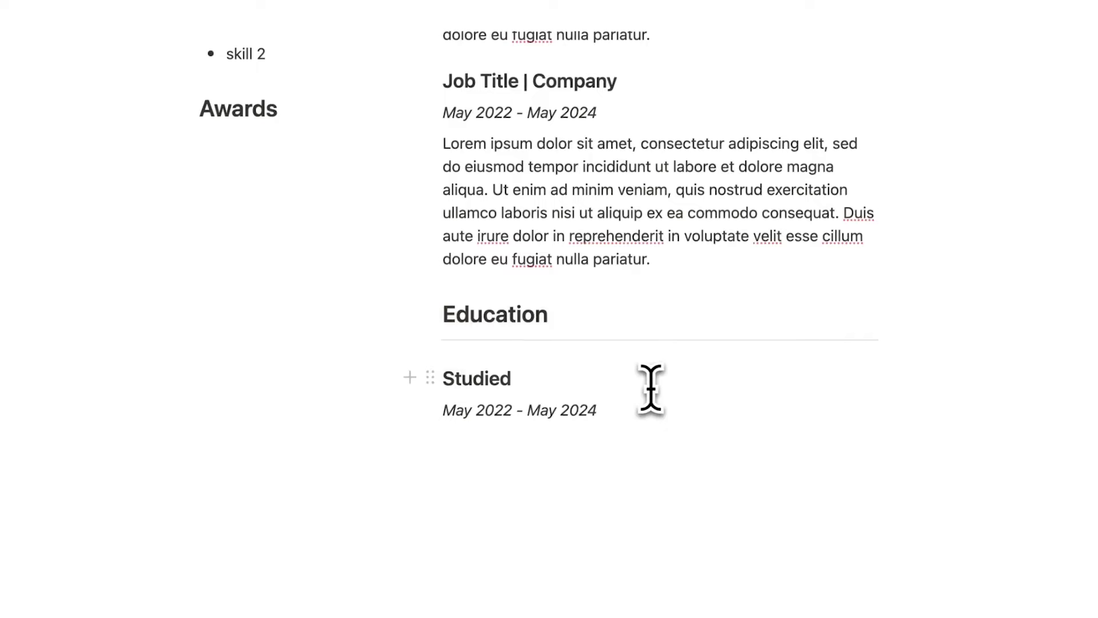
Step: Duplicate the Studied entry, dated May 2022 - May 2024, directly below the first
{"action": "left_click_drag", "start_coordinate": [599, 409], "coordinate": [453, 385]}
{"action": "key", "text": "super+c"}
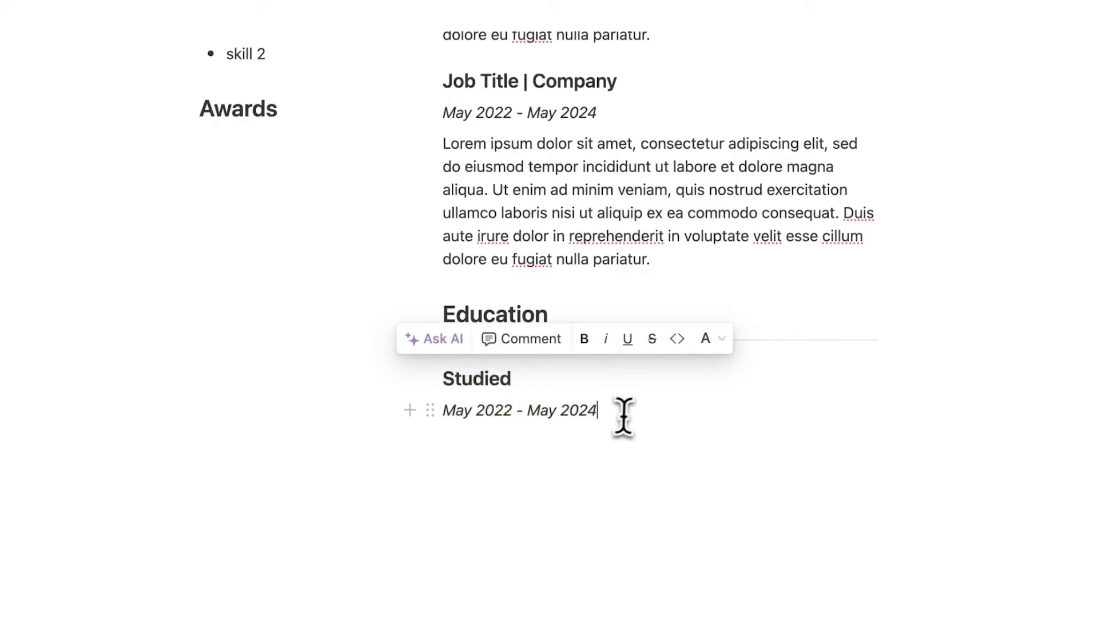
{"action": "left_click", "coordinate": [630, 409]}
{"action": "key", "text": "Return"}
{"action": "key", "text": "super+v"}
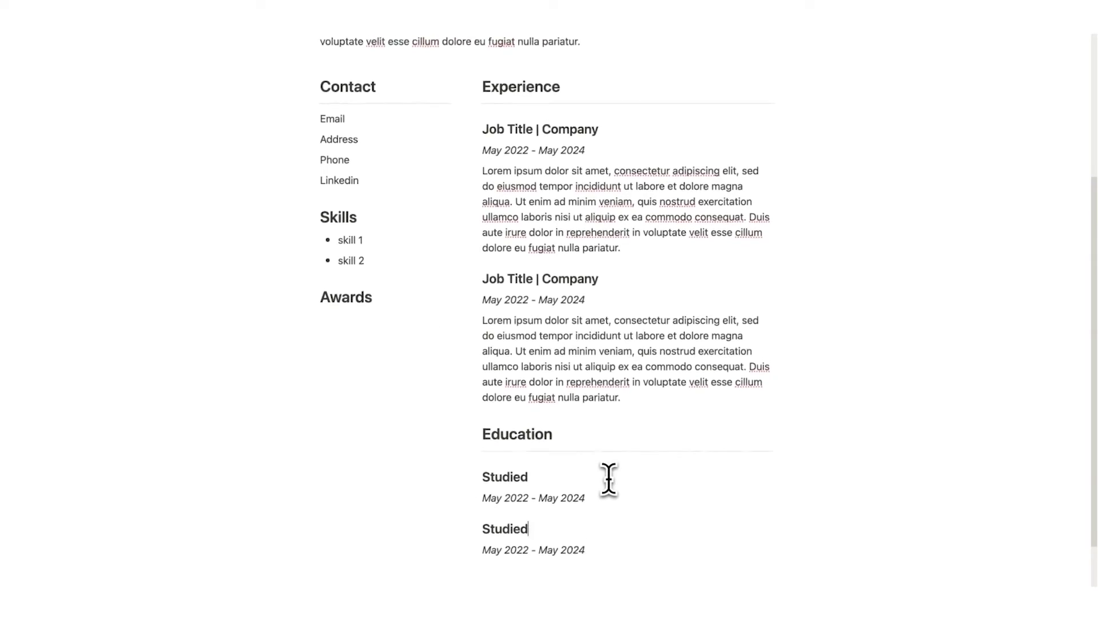
{"action": "scroll", "coordinate": [608, 479], "scroll_direction": "up", "scroll_amount": 5}
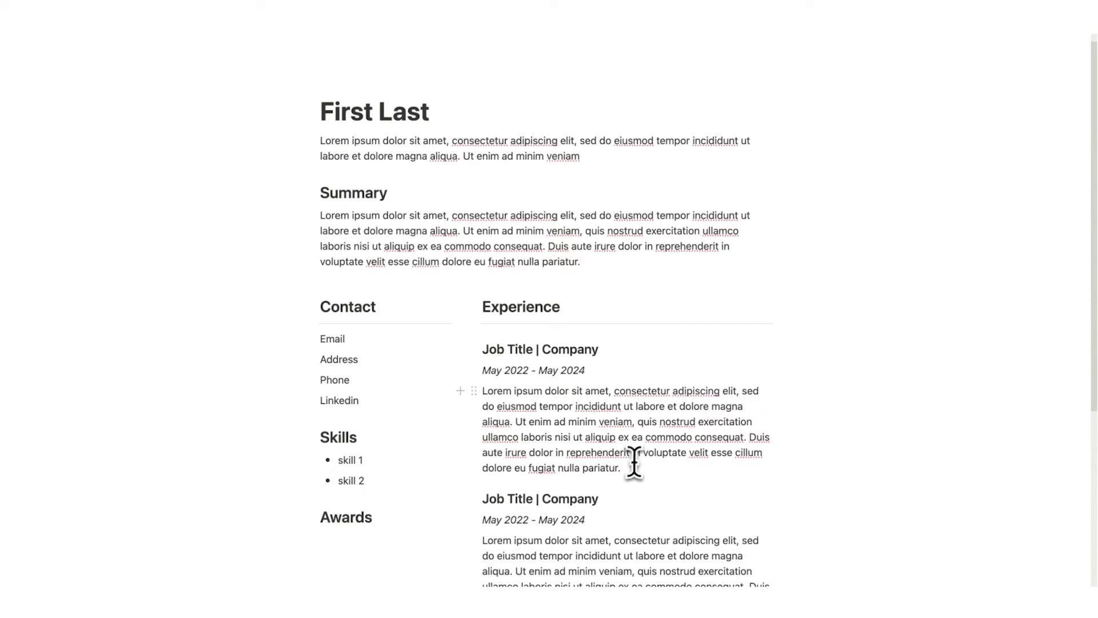
{"action": "scroll", "coordinate": [424, 257], "scroll_direction": "down", "scroll_amount": 8}
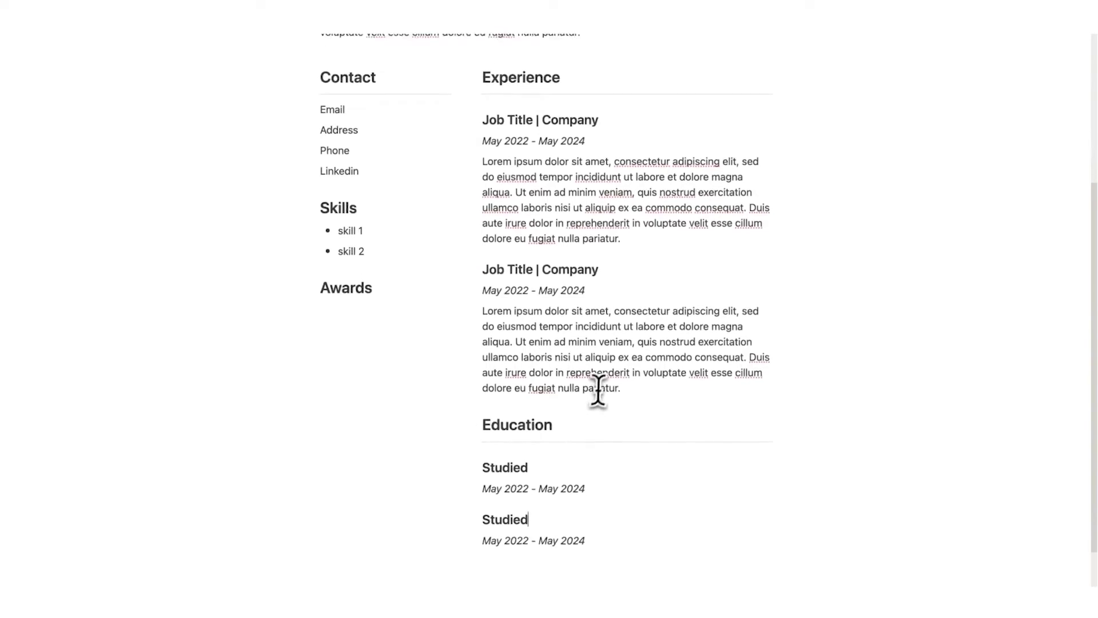
{"action": "scroll", "coordinate": [600, 385], "scroll_direction": "up", "scroll_amount": 4}
{"action": "scroll", "coordinate": [599, 374], "scroll_direction": "up", "scroll_amount": 5}
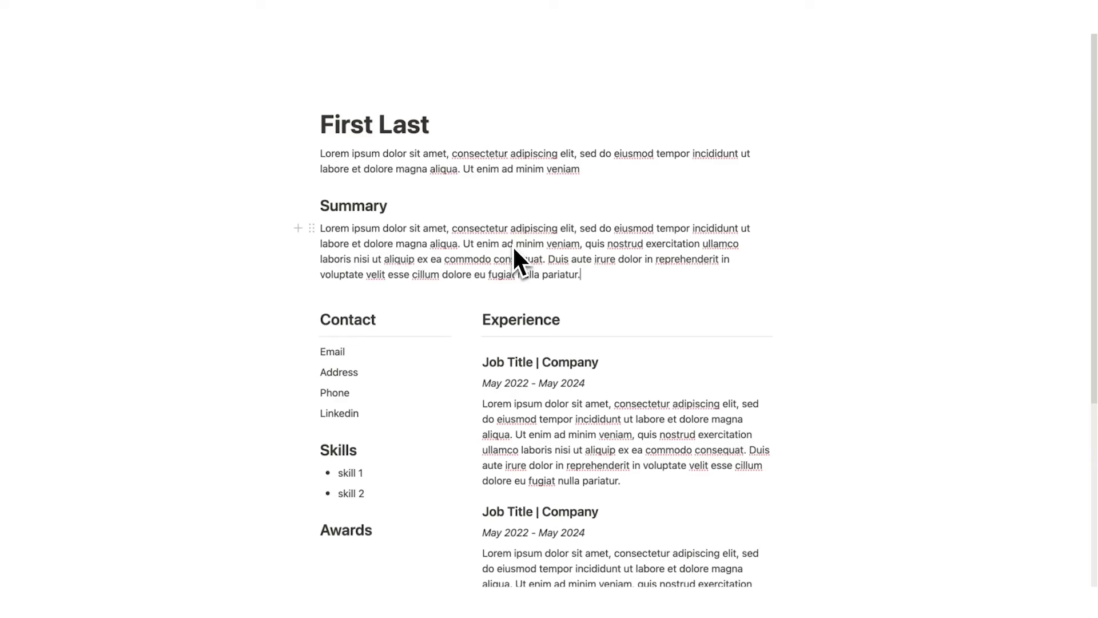
Step: Add a 'References' Heading 2 with ## below Education, correcting a typo in the word
{"action": "scroll", "coordinate": [580, 252], "scroll_direction": "down", "scroll_amount": 6}
{"action": "scroll", "coordinate": [625, 365], "scroll_direction": "up", "scroll_amount": 6}
{"action": "scroll", "coordinate": [579, 274], "scroll_direction": "down", "scroll_amount": 1}
{"action": "left_click", "coordinate": [578, 273]}
{"action": "scroll", "coordinate": [578, 274], "scroll_direction": "up", "scroll_amount": 1}
{"action": "scroll", "coordinate": [527, 238], "scroll_direction": "down", "scroll_amount": 6}
{"action": "scroll", "coordinate": [595, 375], "scroll_direction": "up", "scroll_amount": 6}
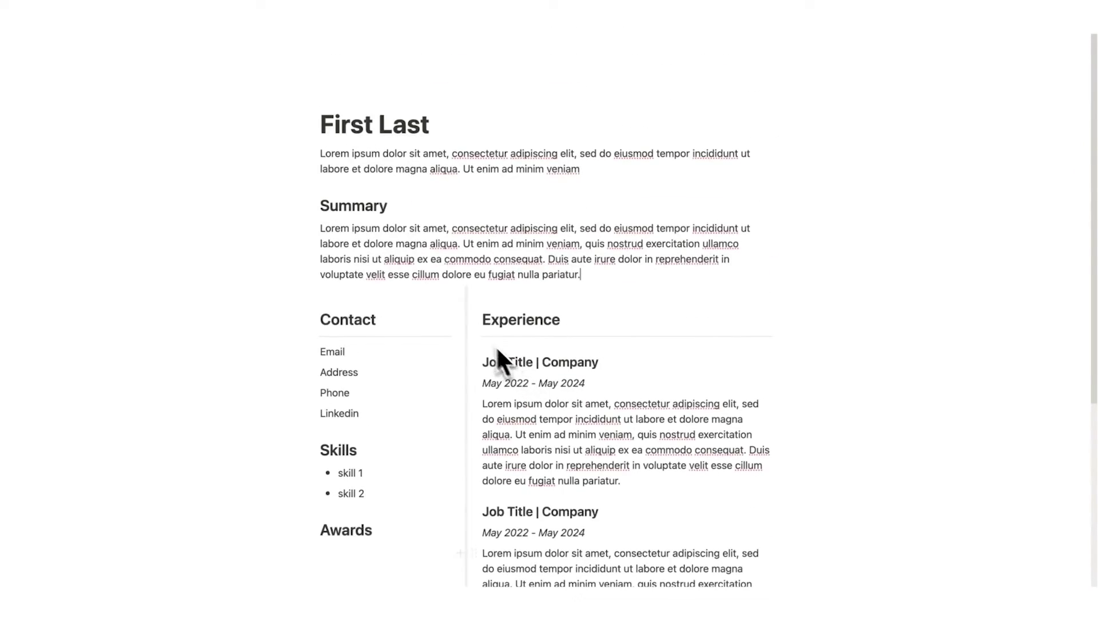
{"action": "left_click", "coordinate": [458, 317]}
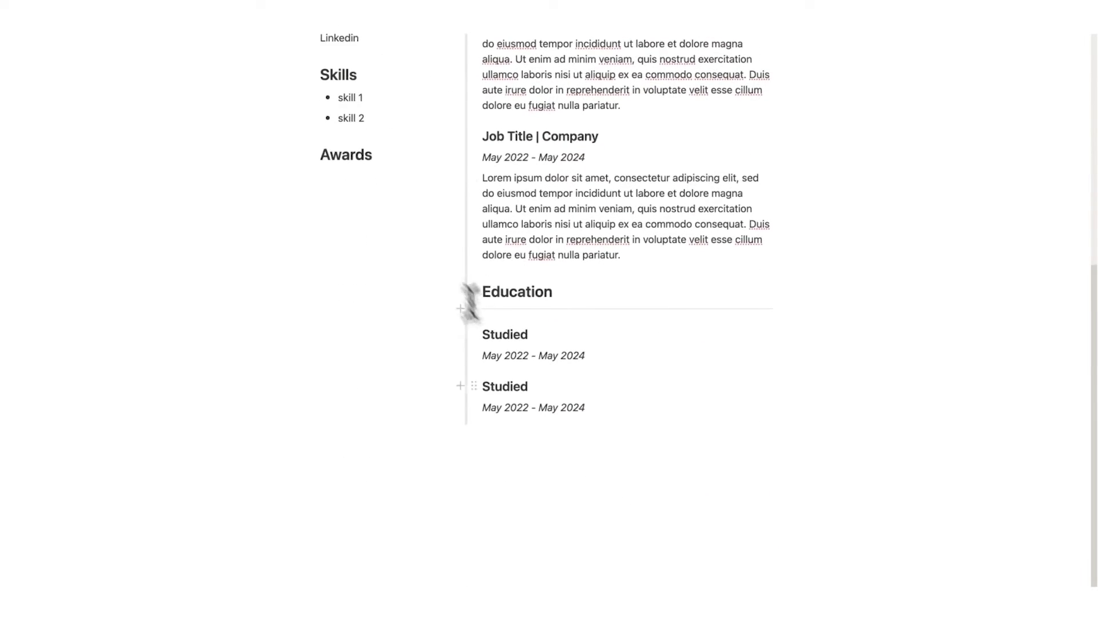
{"action": "type", "text": "## Refree"}
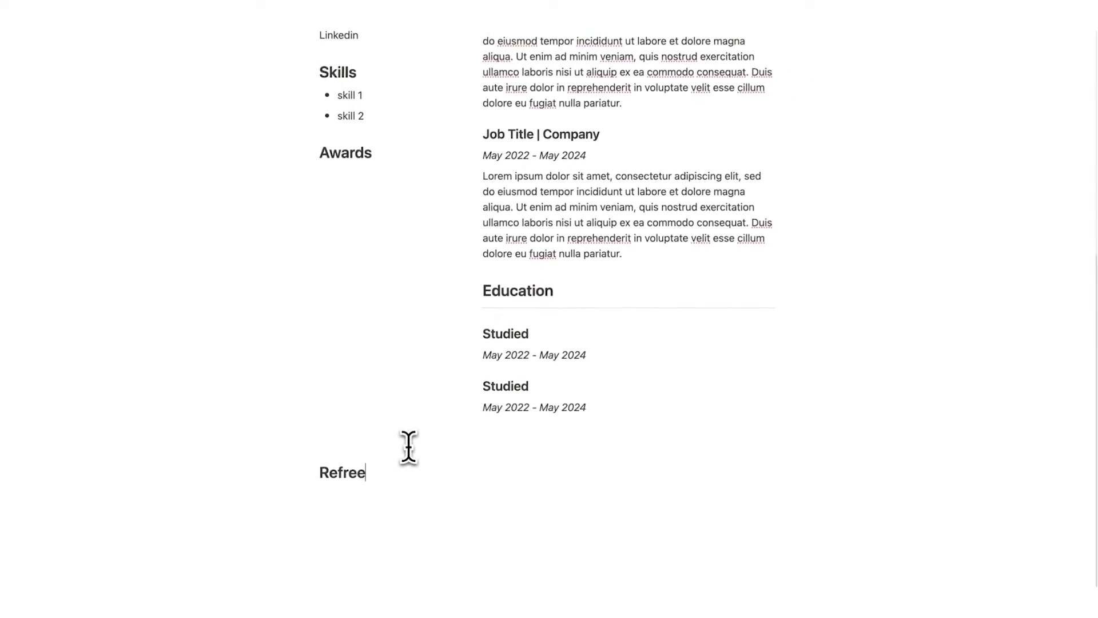
{"action": "key", "text": "BackSpace"}
{"action": "key", "text": "BackSpace"}
{"action": "type", "text": "erences"}
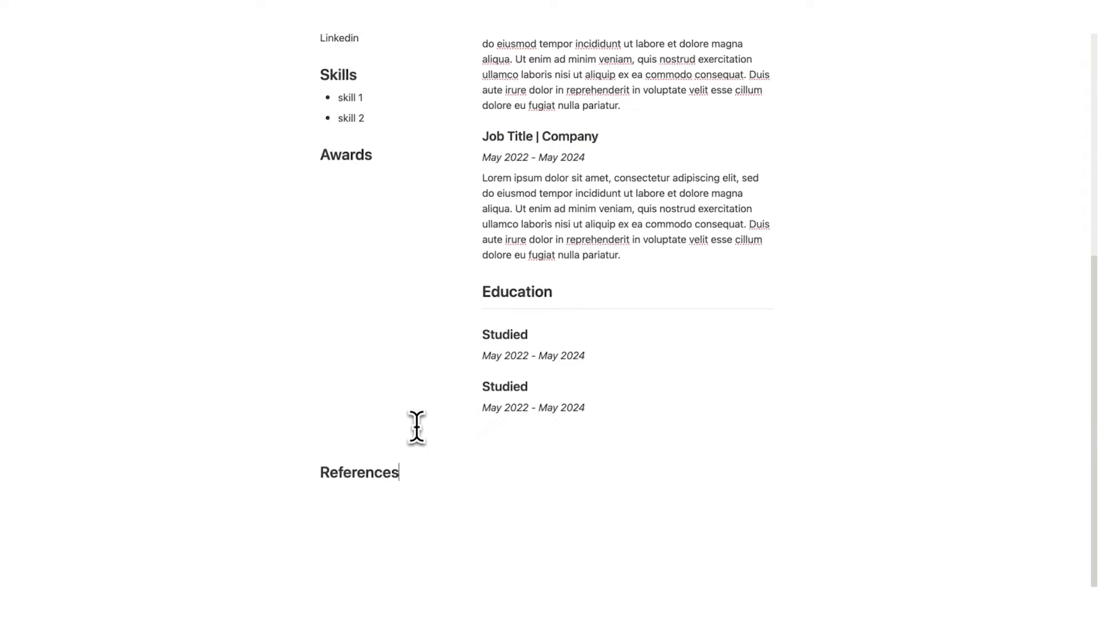
{"action": "scroll", "coordinate": [429, 409], "scroll_direction": "up", "scroll_amount": 7}
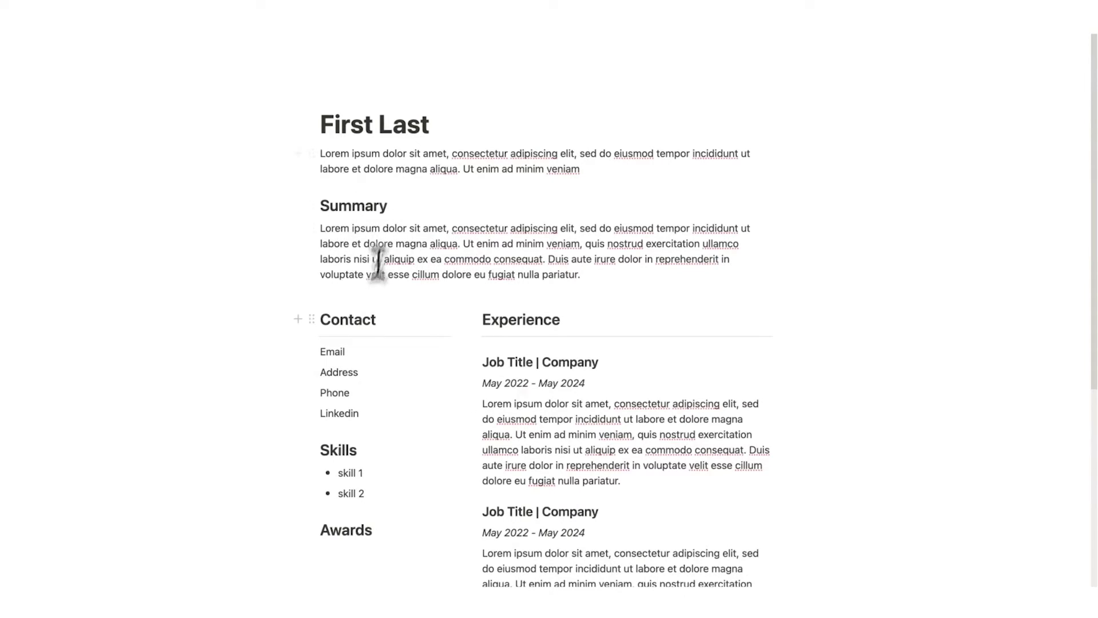
{"action": "scroll", "coordinate": [481, 294], "scroll_direction": "down", "scroll_amount": 5}
{"action": "scroll", "coordinate": [571, 400], "scroll_direction": "up", "scroll_amount": 5}
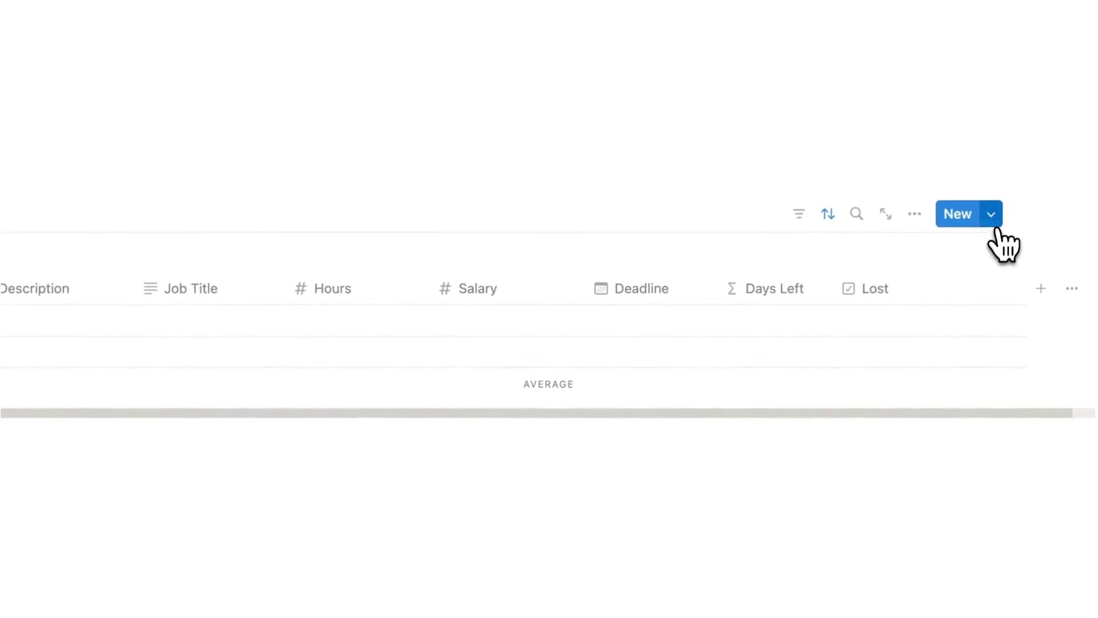
Step: Edit the New Job template and paste a 'Resume for Job Type 1' label above the First Last page
{"action": "left_click", "coordinate": [994, 223]}
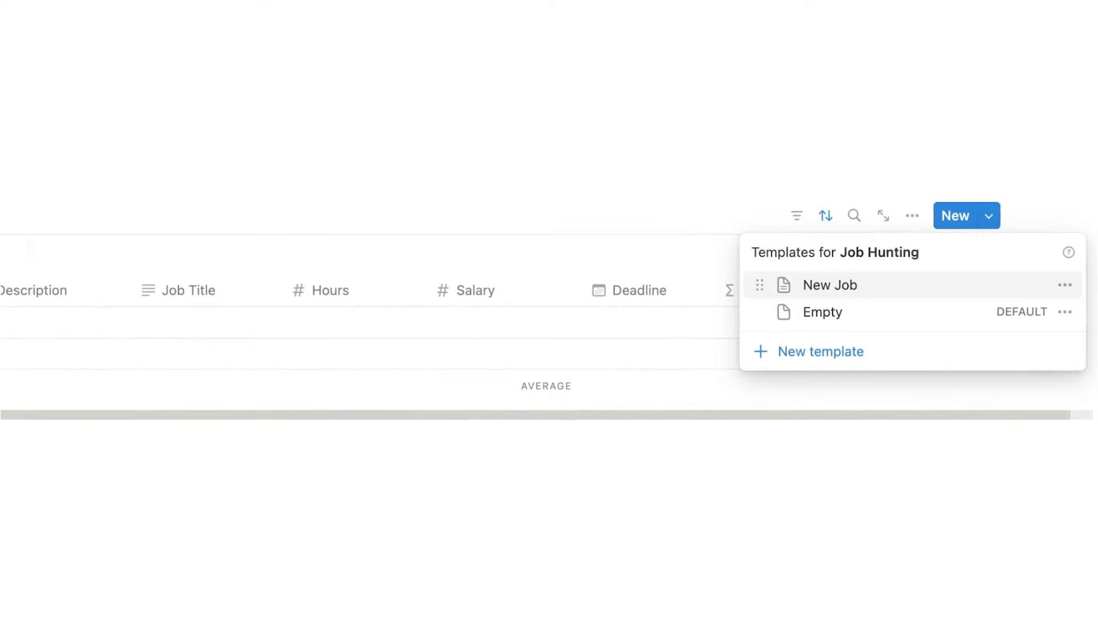
{"action": "left_click", "coordinate": [1064, 284]}
{"action": "left_click", "coordinate": [1012, 292]}
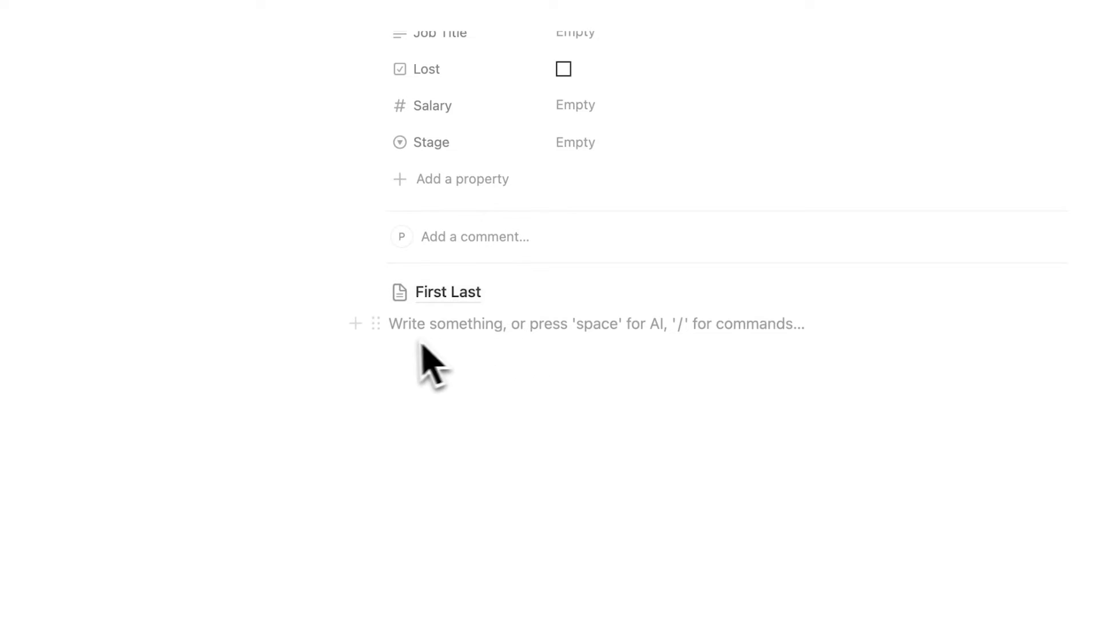
{"action": "left_click_drag", "start_coordinate": [377, 324], "coordinate": [434, 284]}
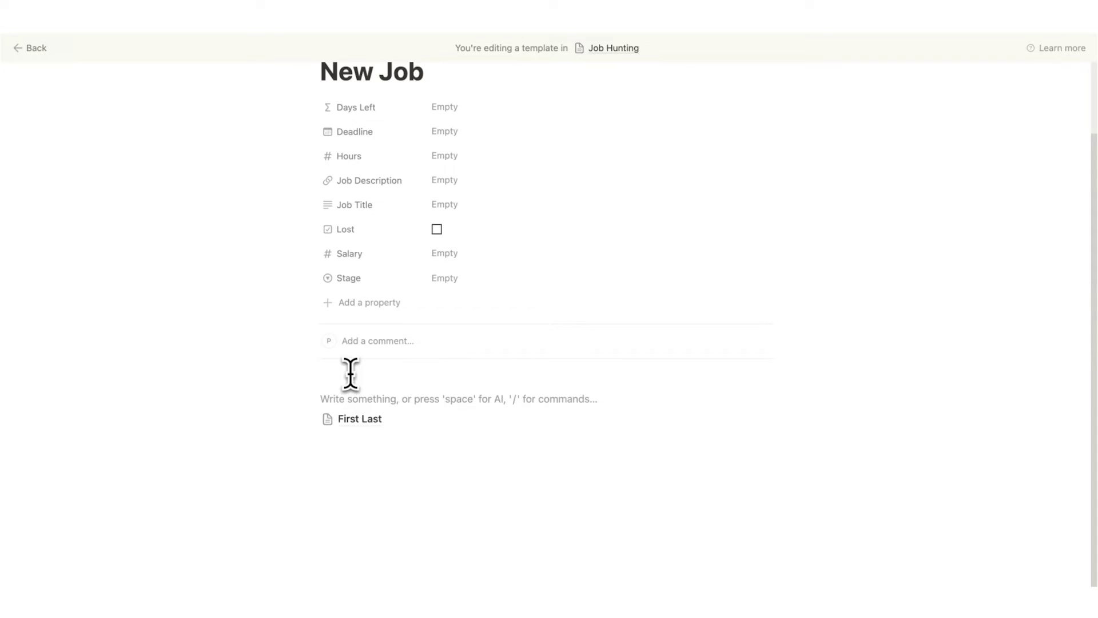
{"action": "key", "text": "super+v"}
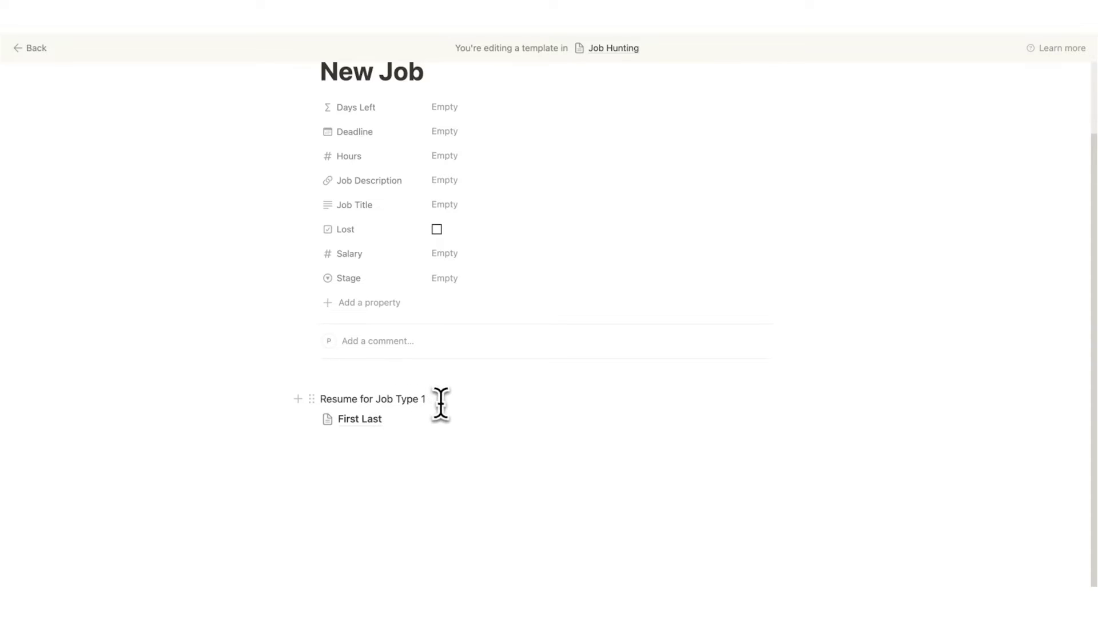
Step: Duplicate the label and resume page below, relabelling the copy 'Resume for Job Type 2'
{"action": "left_click_drag", "start_coordinate": [311, 399], "coordinate": [343, 430]}
{"action": "left_click", "coordinate": [359, 462]}
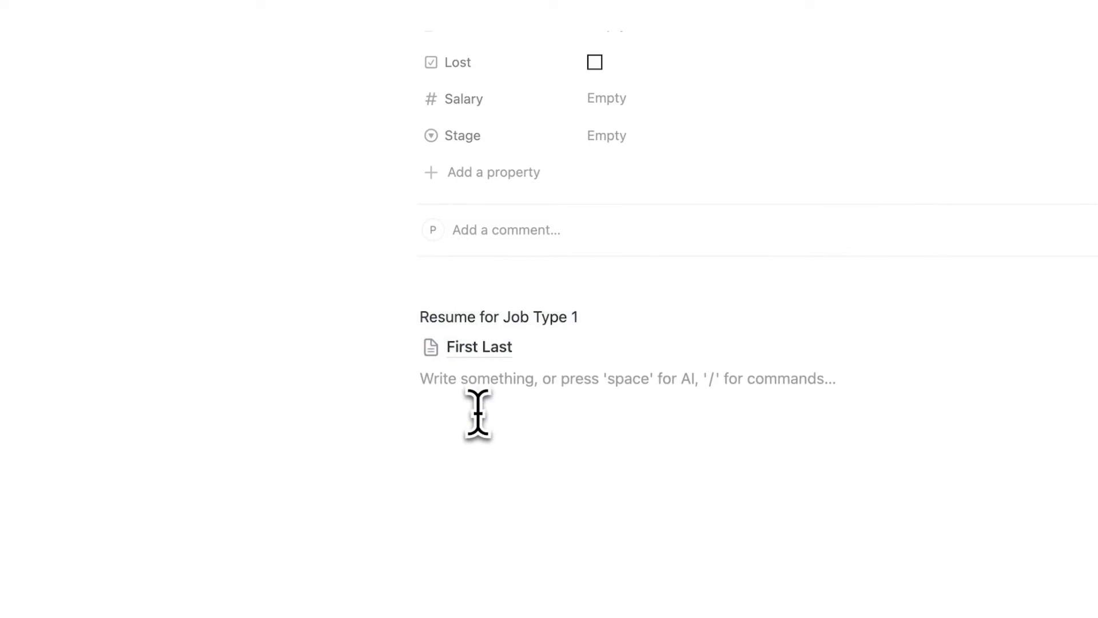
{"action": "type", "text": "Resume for Job Type 1 First Last (1)"}
{"action": "left_click", "coordinate": [582, 383]}
{"action": "key", "text": "BackSpace"}
{"action": "type", "text": "2"}
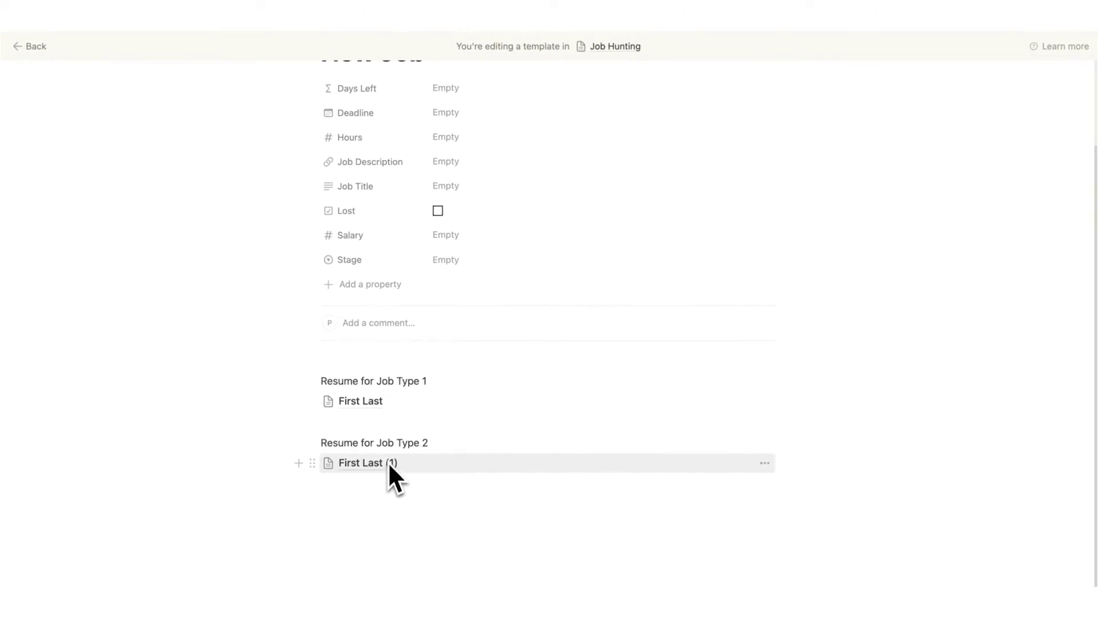
{"action": "mouse_move", "coordinate": [362, 401]}
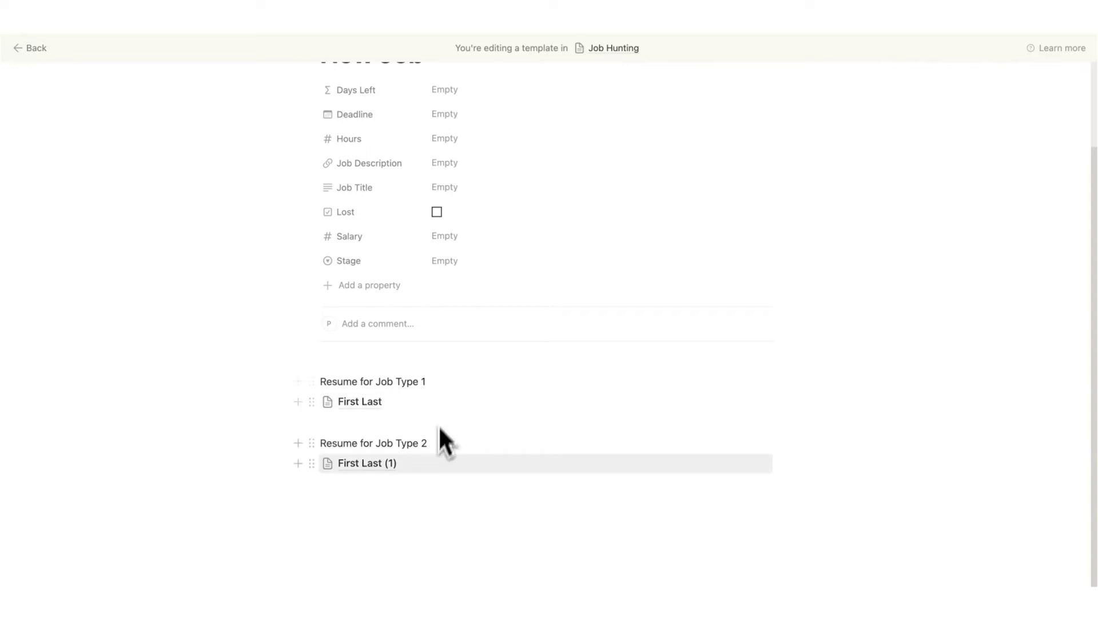
{"action": "key", "text": "BackSpace"}
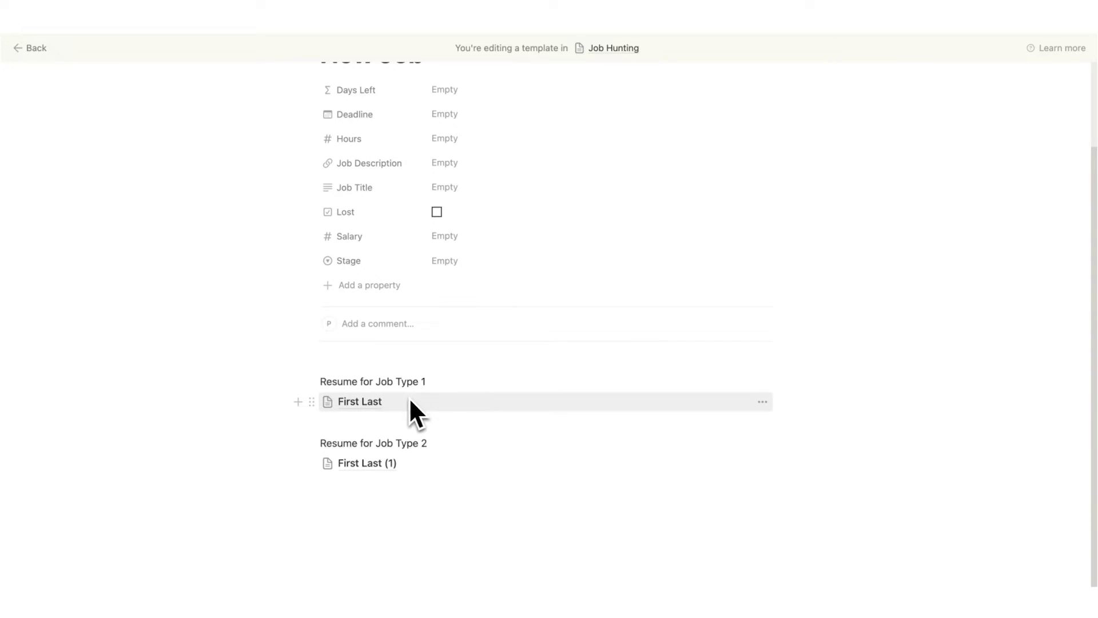
Step: Open the First Last (1) resume page and scroll through its content
{"action": "left_click", "coordinate": [377, 464]}
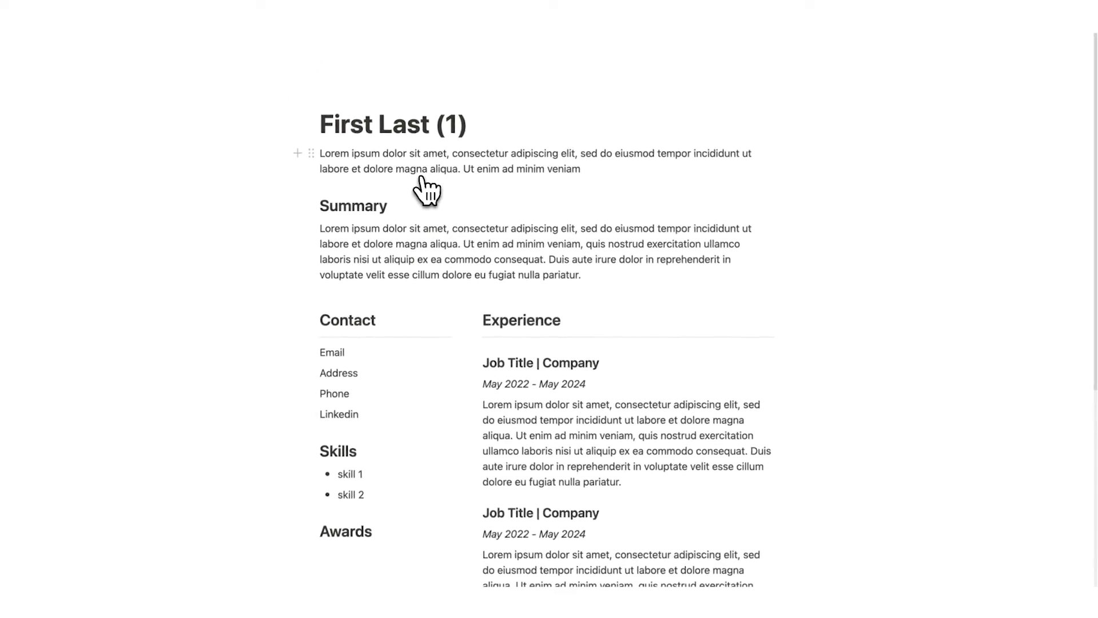
{"action": "scroll", "coordinate": [326, 135], "scroll_direction": "down", "scroll_amount": 10}
{"action": "scroll", "coordinate": [587, 311], "scroll_direction": "up", "scroll_amount": 10}
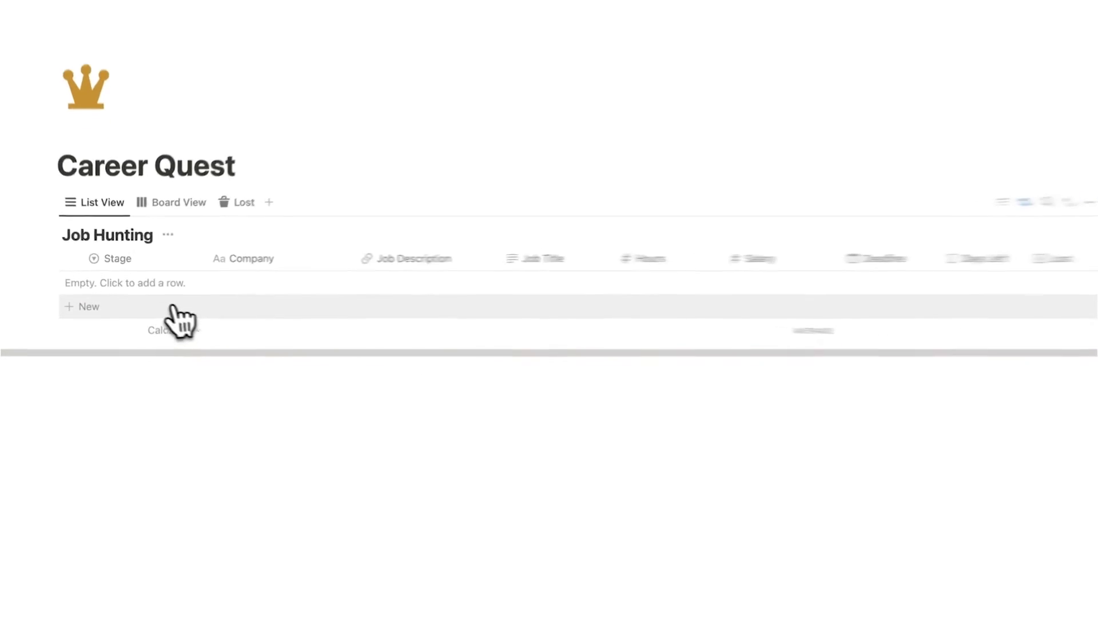
Step: Create a 'Notion' job entry from the New Job template and open its First Last resume full page
{"action": "left_click", "coordinate": [174, 309]}
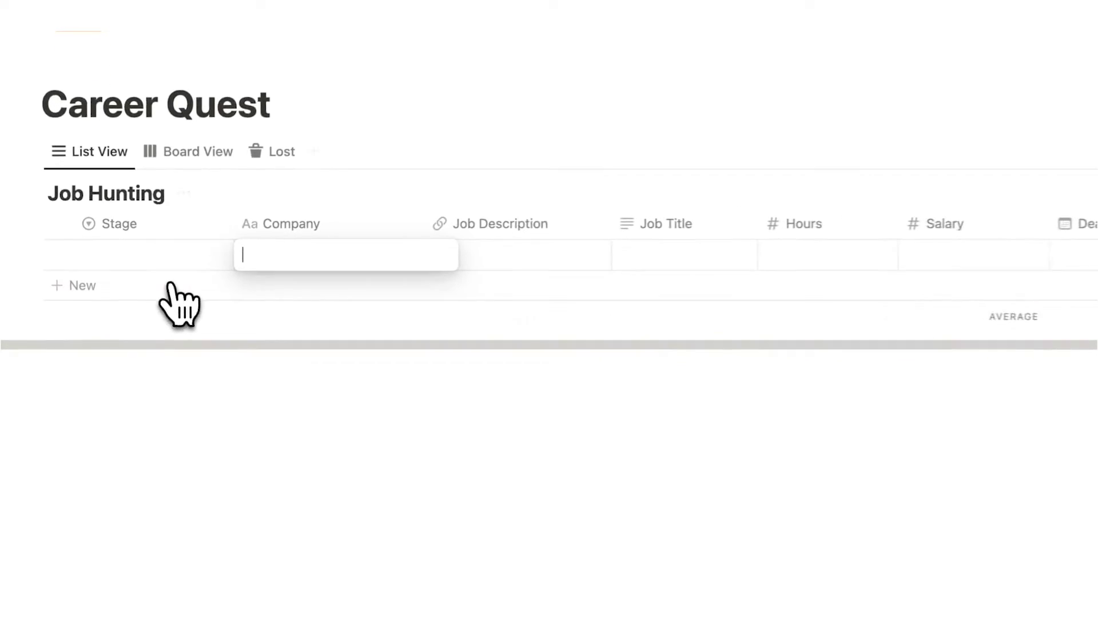
{"action": "type", "text": "Notion"}
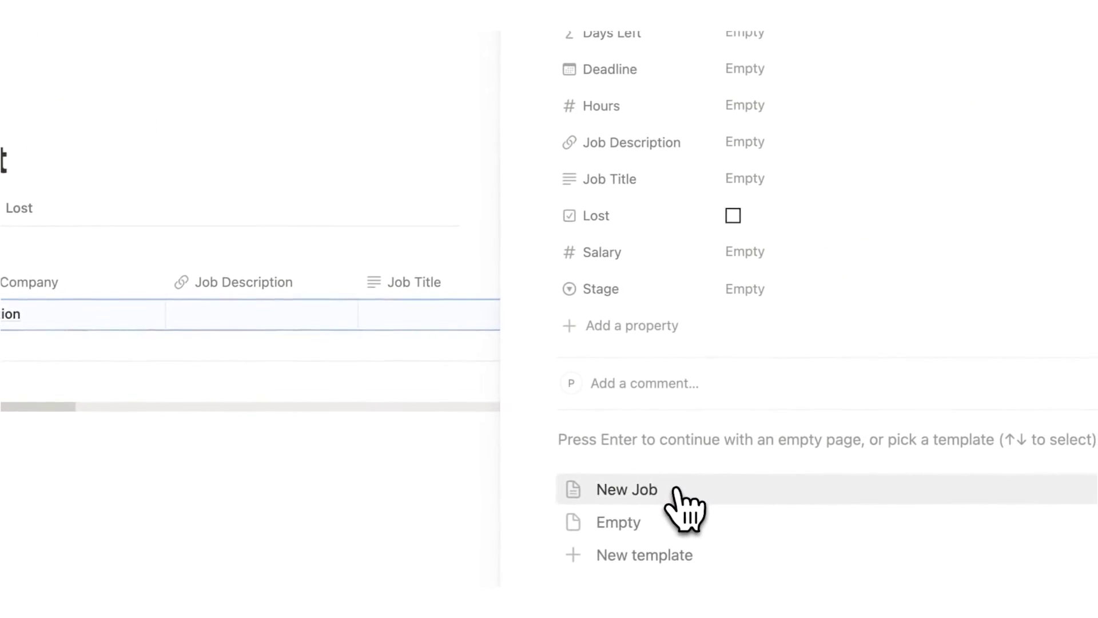
{"action": "left_click", "coordinate": [677, 490]}
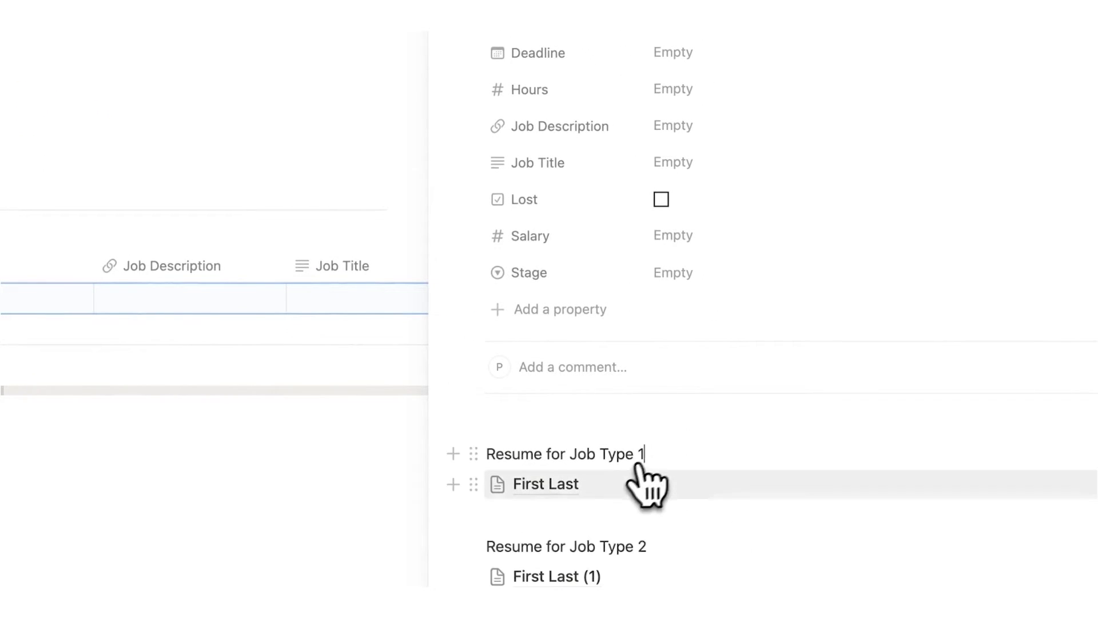
{"action": "left_click", "coordinate": [596, 492]}
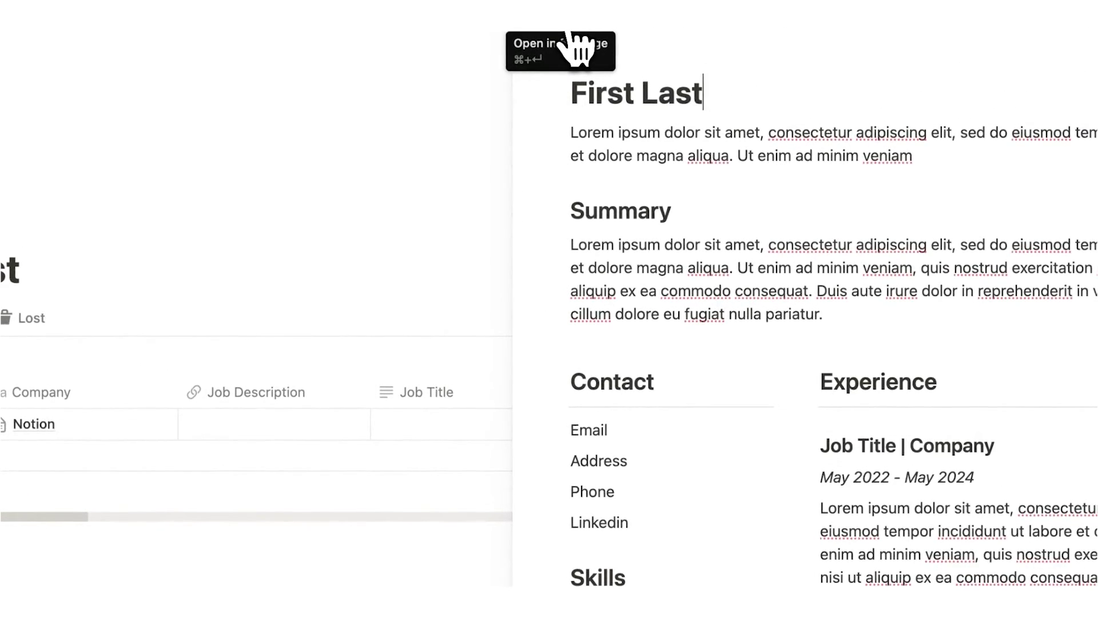
{"action": "left_click", "coordinate": [569, 36]}
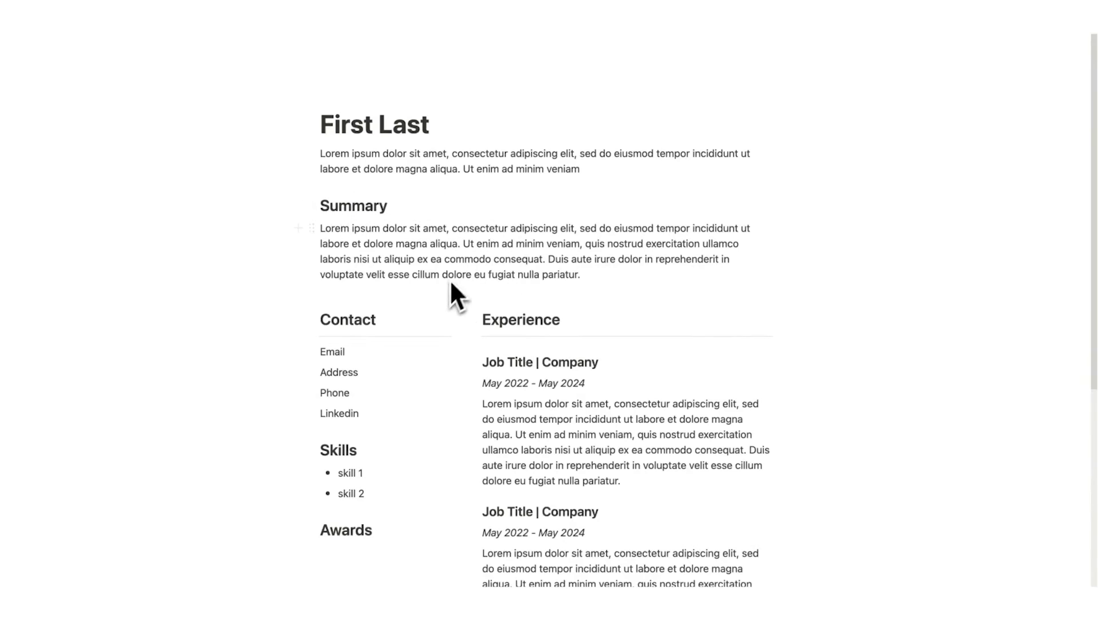
{"action": "scroll", "coordinate": [448, 283], "scroll_direction": "down", "scroll_amount": 1}
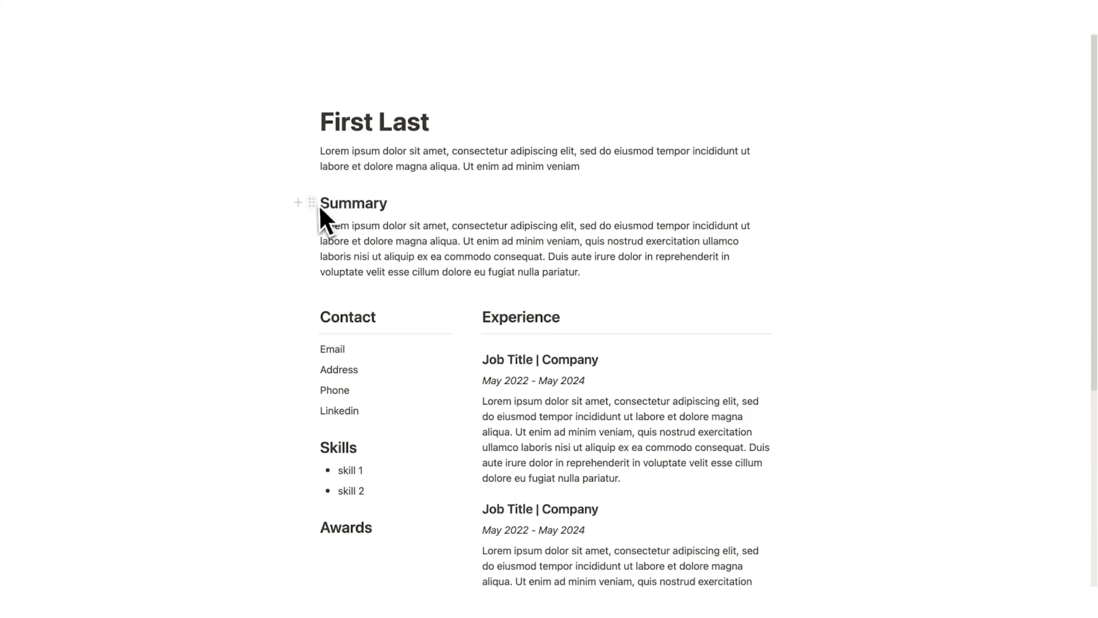
{"action": "scroll", "coordinate": [549, 229], "scroll_direction": "down", "scroll_amount": 5}
{"action": "scroll", "coordinate": [563, 492], "scroll_direction": "up", "scroll_amount": 5}
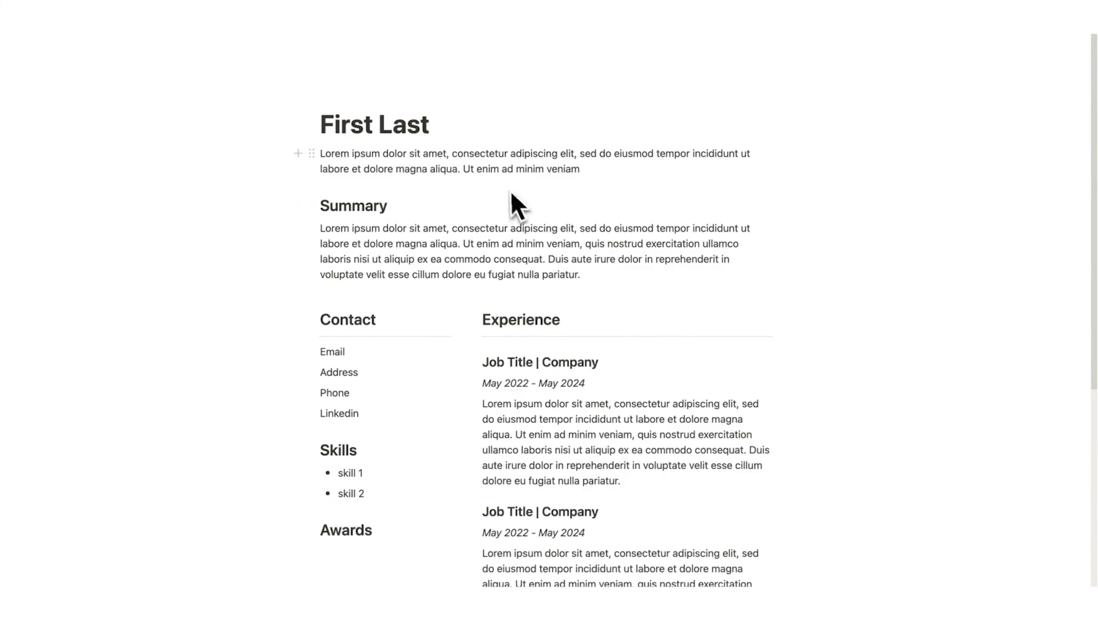
{"action": "scroll", "coordinate": [589, 297], "scroll_direction": "down", "scroll_amount": 3}
{"action": "scroll", "coordinate": [629, 277], "scroll_direction": "down", "scroll_amount": 4}
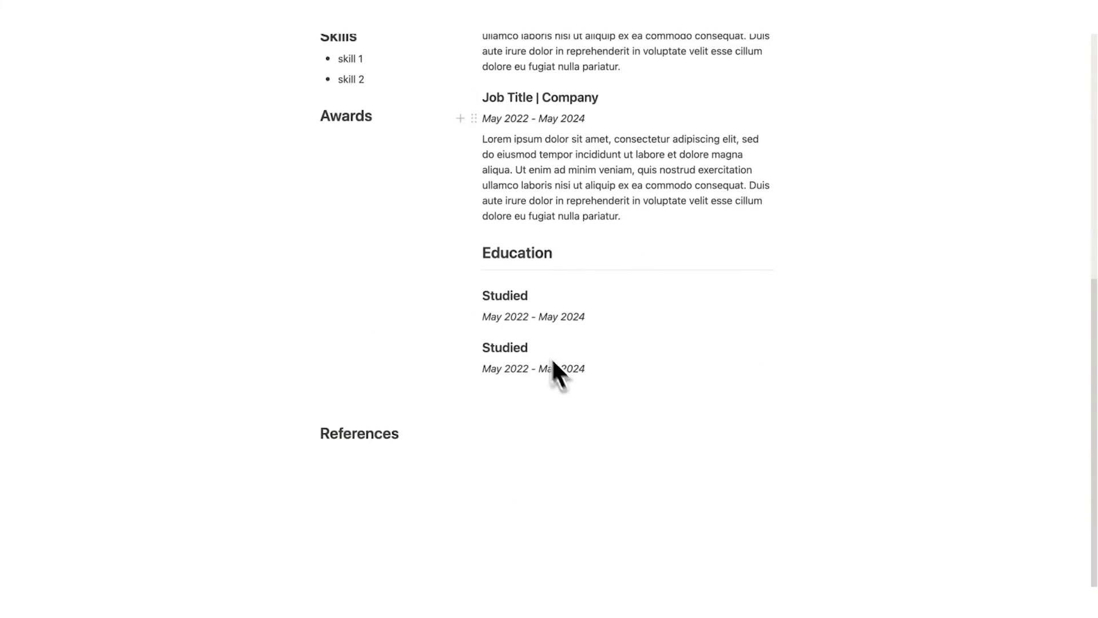
{"action": "scroll", "coordinate": [554, 373], "scroll_direction": "up", "scroll_amount": 7}
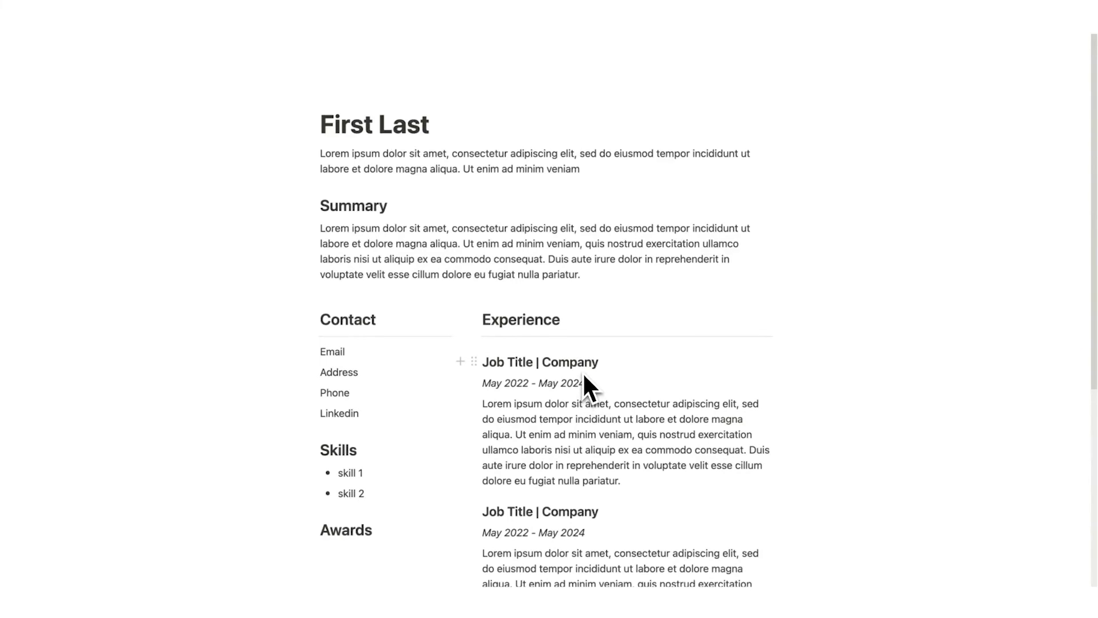
{"action": "left_click_drag", "start_coordinate": [583, 274], "coordinate": [340, 244]}
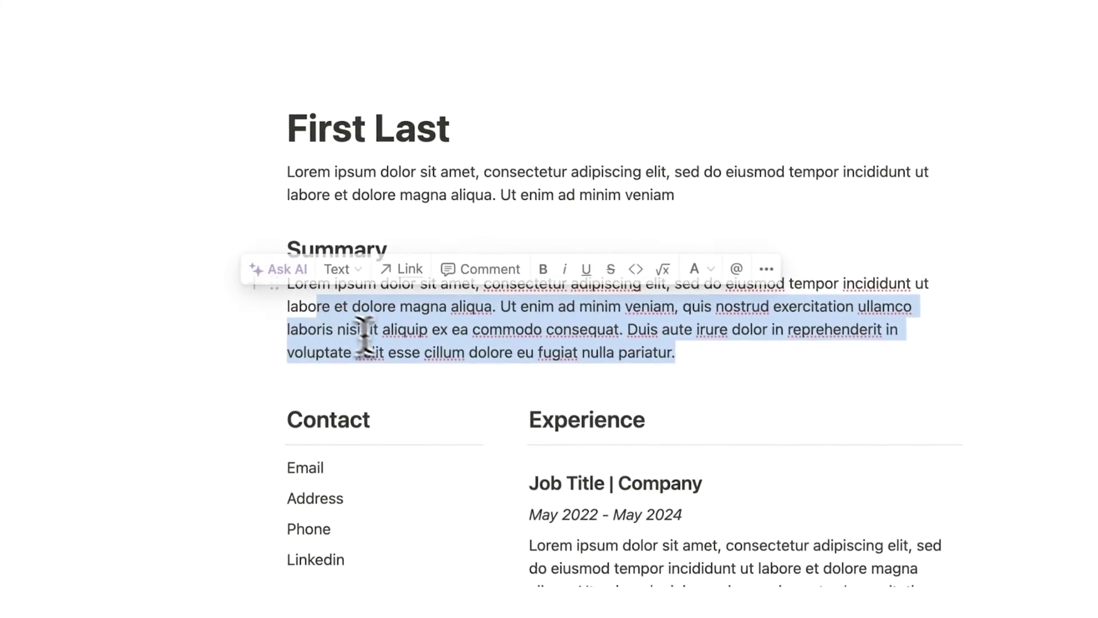
{"action": "left_click", "coordinate": [364, 334]}
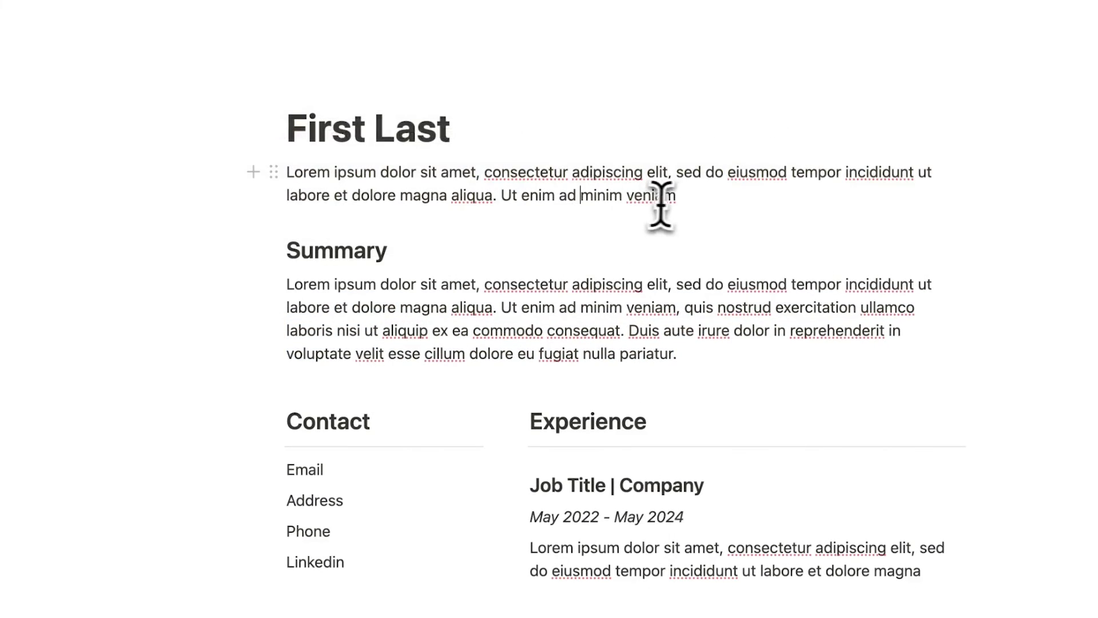
{"action": "left_click_drag", "start_coordinate": [677, 198], "coordinate": [288, 177]}
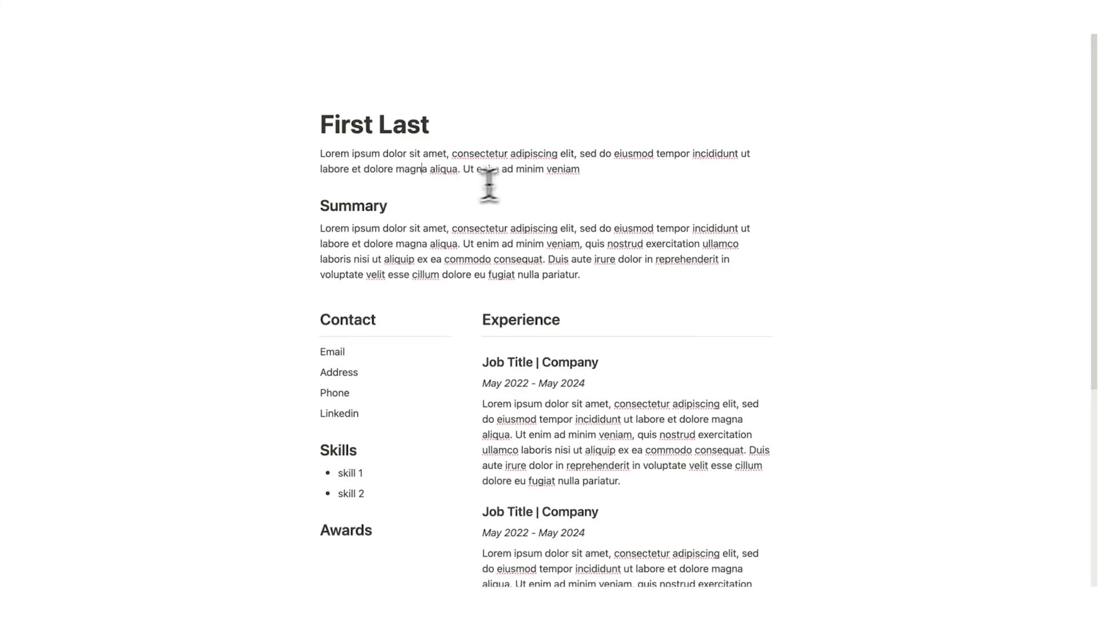
{"action": "scroll", "coordinate": [451, 238], "scroll_direction": "down", "scroll_amount": 5}
{"action": "scroll", "coordinate": [583, 316], "scroll_direction": "up", "scroll_amount": 5}
{"action": "left_click_drag", "start_coordinate": [452, 228], "coordinate": [568, 228]}
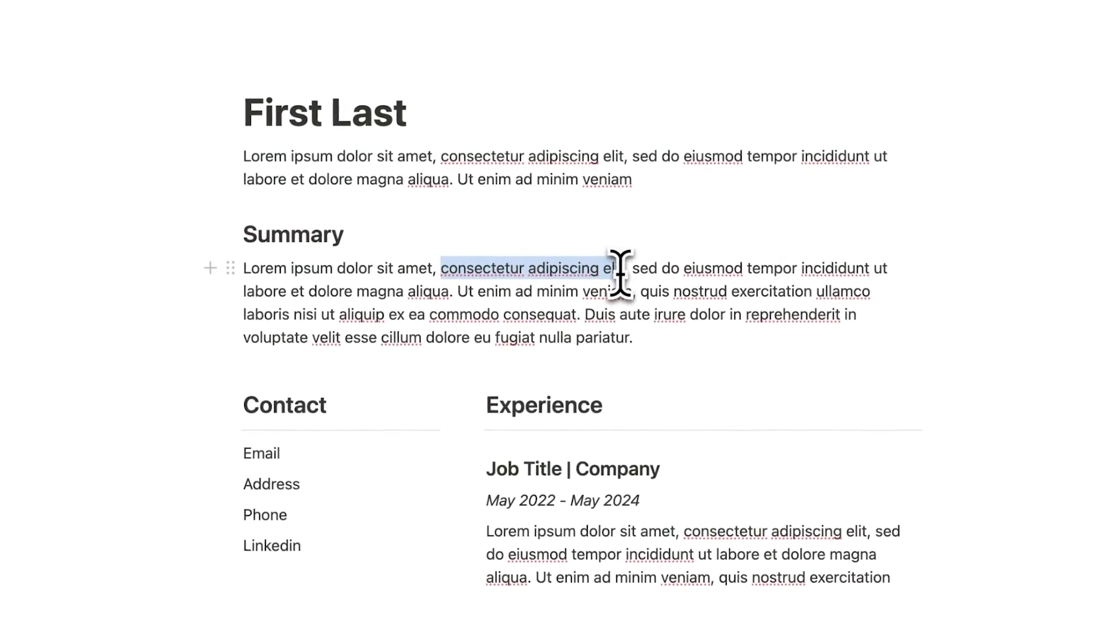
{"action": "left_click_drag", "start_coordinate": [620, 273], "coordinate": [621, 274]}
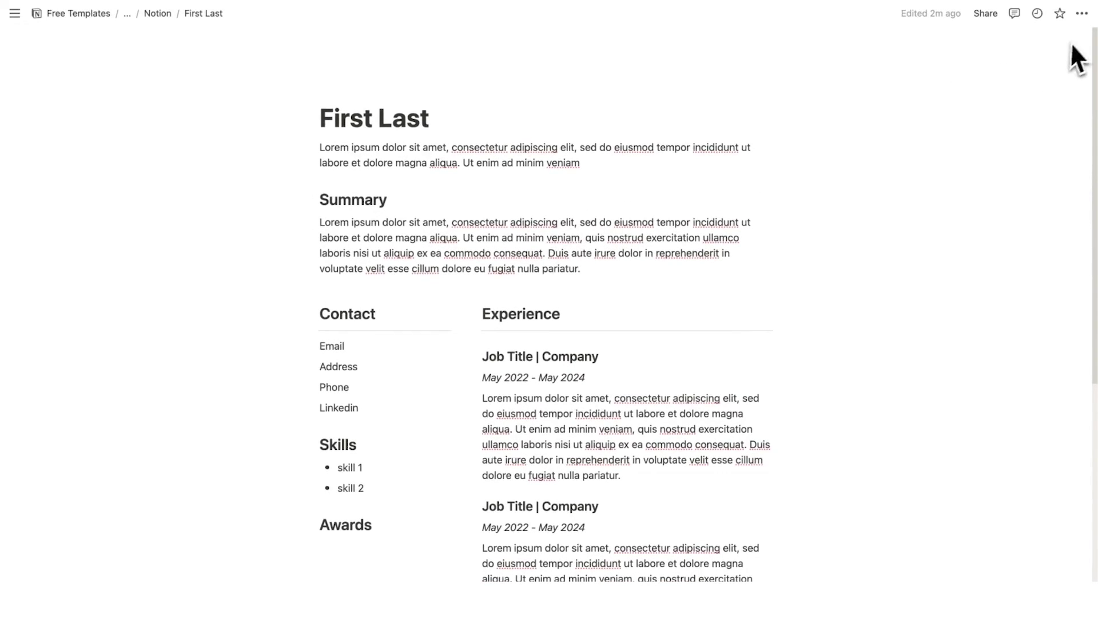
{"action": "left_click", "coordinate": [1082, 13]}
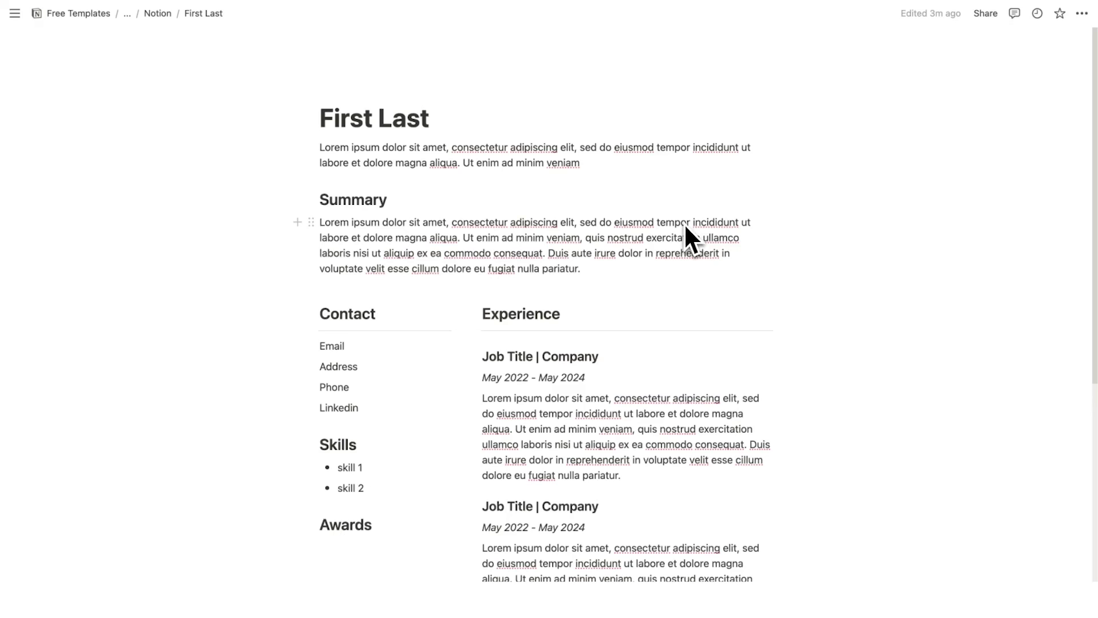
Step: Export the First Last resume page as a PDF with A4 page format
{"action": "left_click", "coordinate": [1081, 14]}
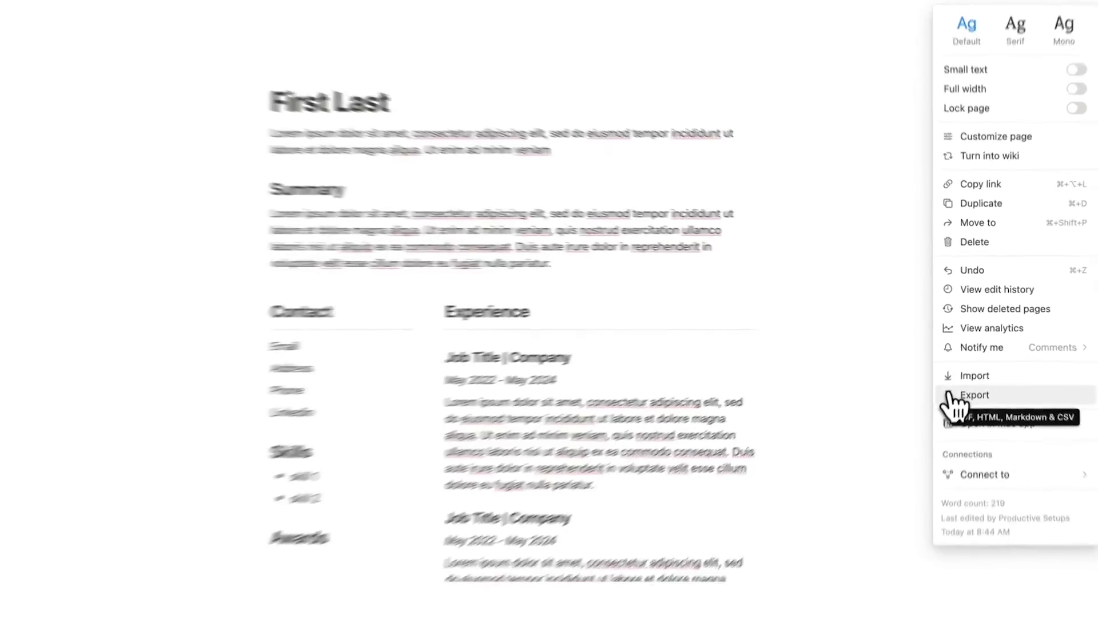
{"action": "left_click", "coordinate": [950, 395]}
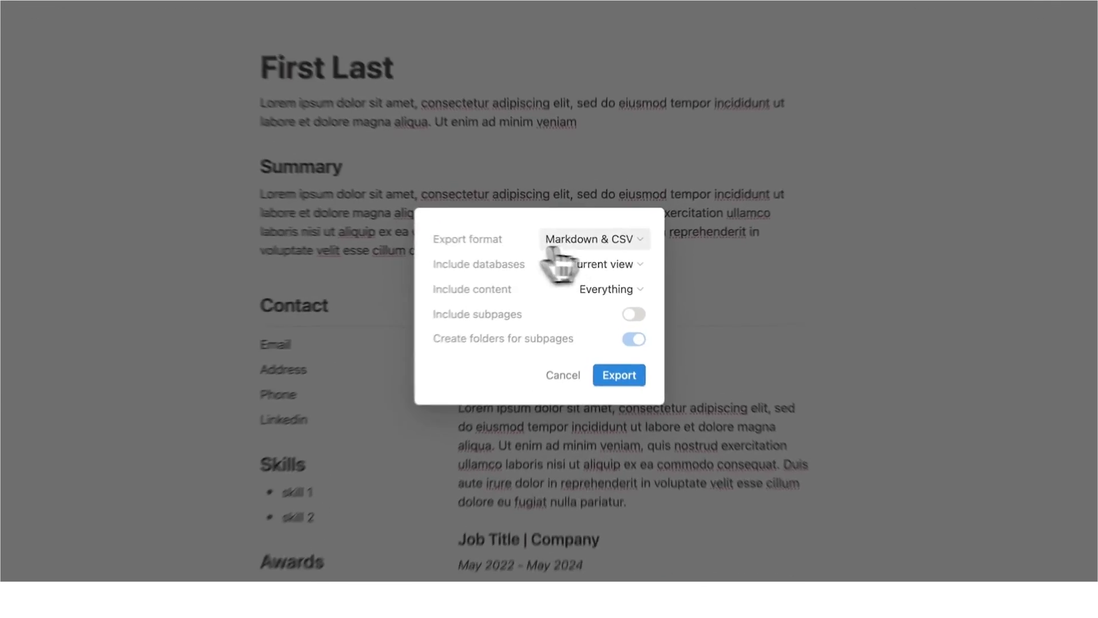
{"action": "left_click", "coordinate": [589, 241]}
{"action": "left_click", "coordinate": [585, 264]}
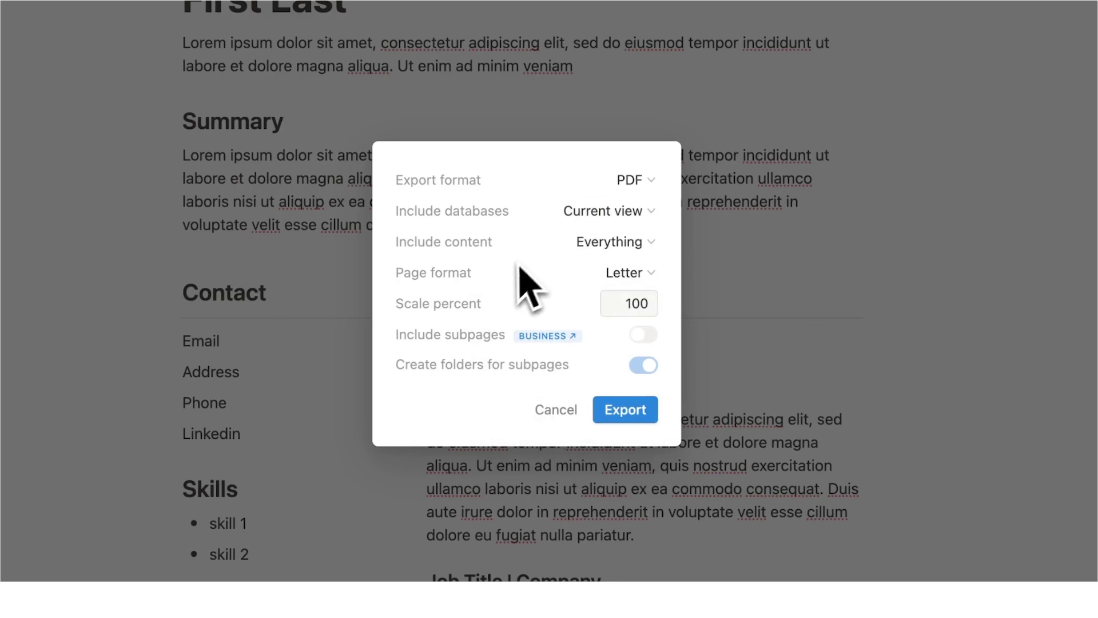
{"action": "left_click", "coordinate": [621, 273]}
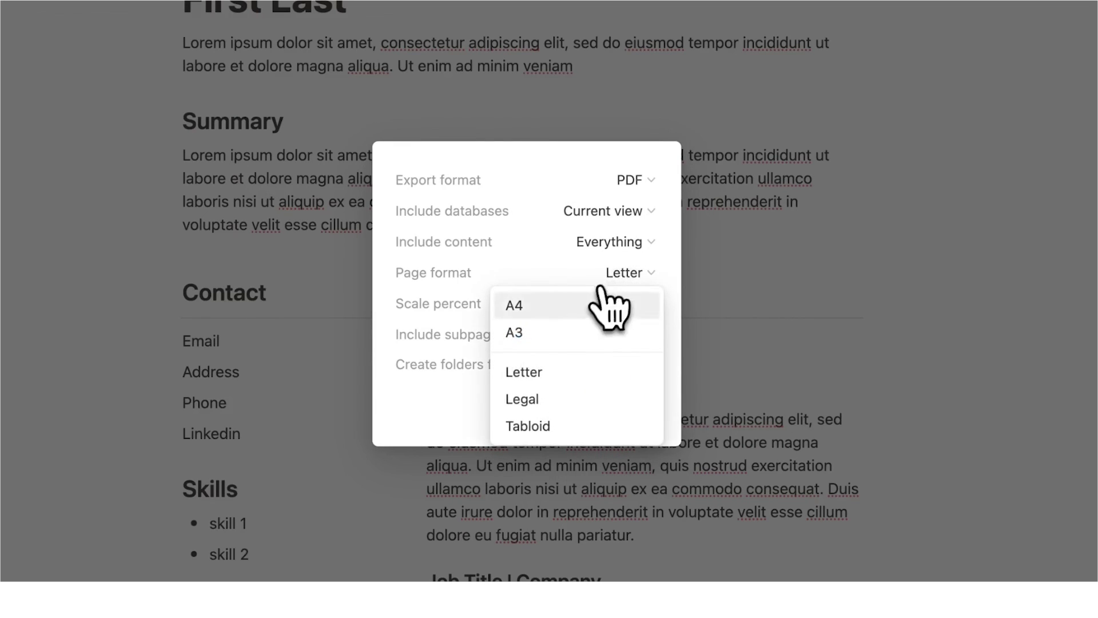
{"action": "left_click", "coordinate": [600, 293]}
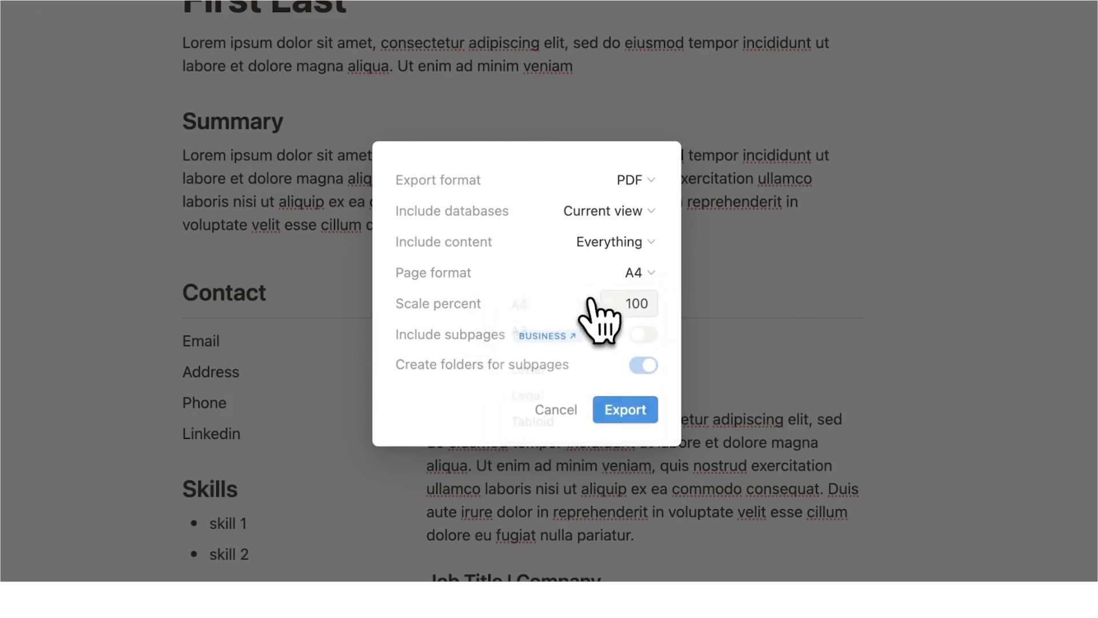
{"action": "left_click", "coordinate": [626, 409]}
{"action": "scroll", "coordinate": [647, 180], "scroll_direction": "down", "scroll_amount": 10}
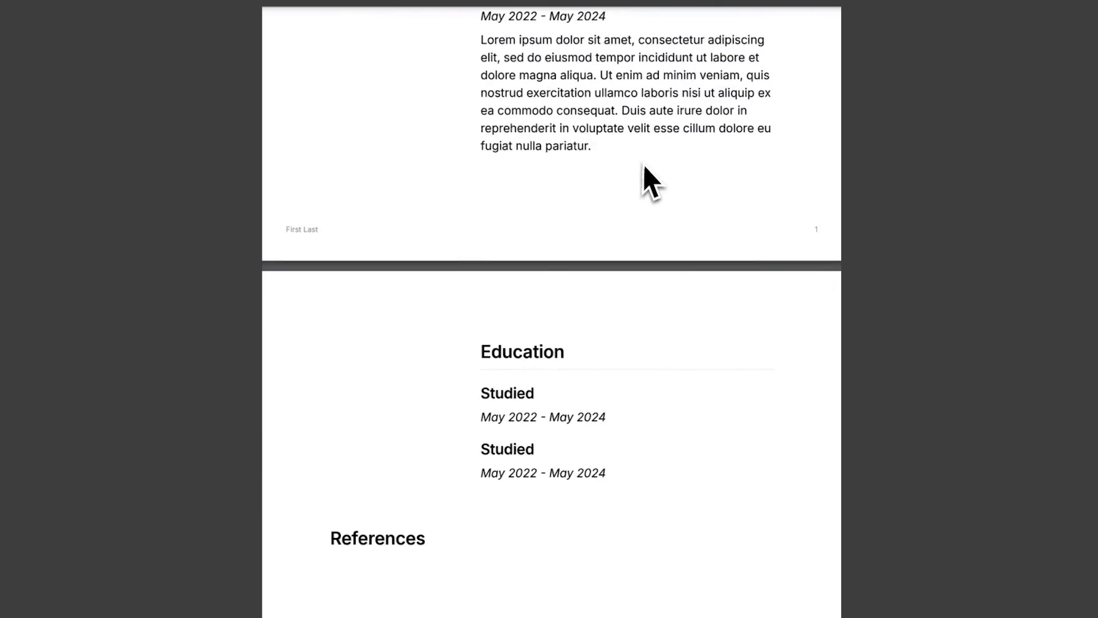
{"action": "scroll", "coordinate": [646, 180], "scroll_direction": "up", "scroll_amount": 10}
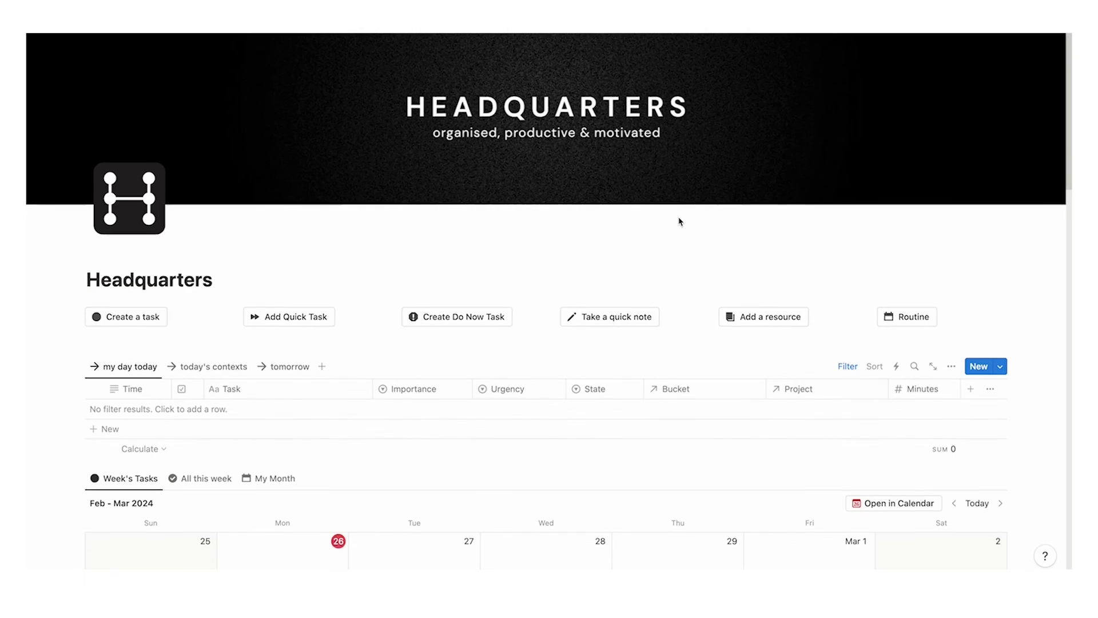
{"action": "scroll", "coordinate": [679, 219], "scroll_direction": "down", "scroll_amount": 15}
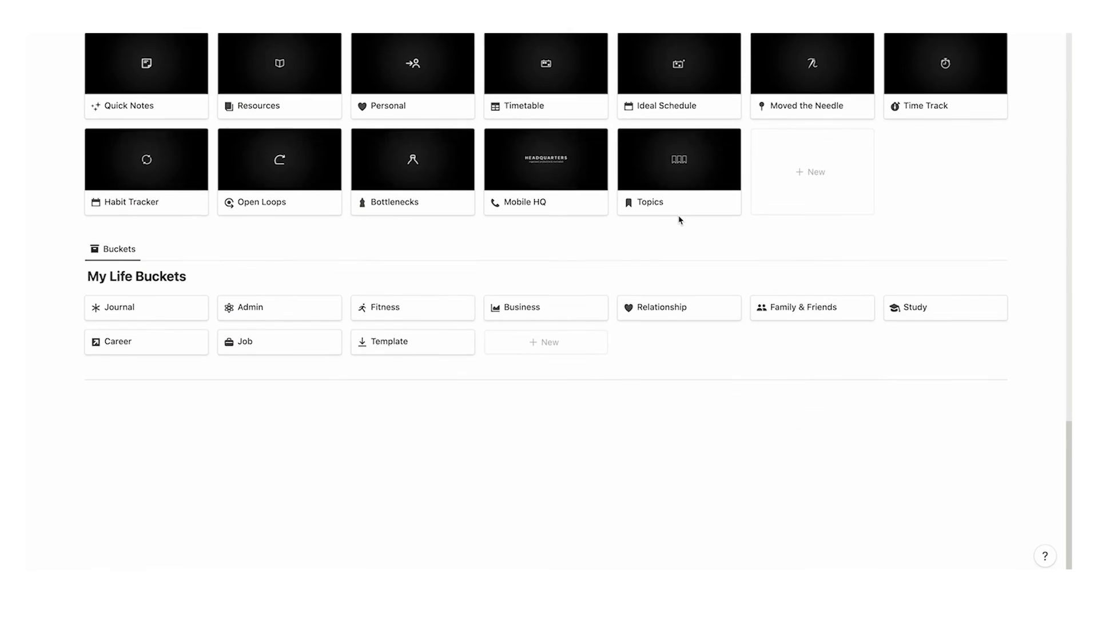
Step: Name the new Task List row 'Write Cover Letter' and bring up its Importance choices
{"action": "scroll", "coordinate": [679, 220], "scroll_direction": "up", "scroll_amount": 8}
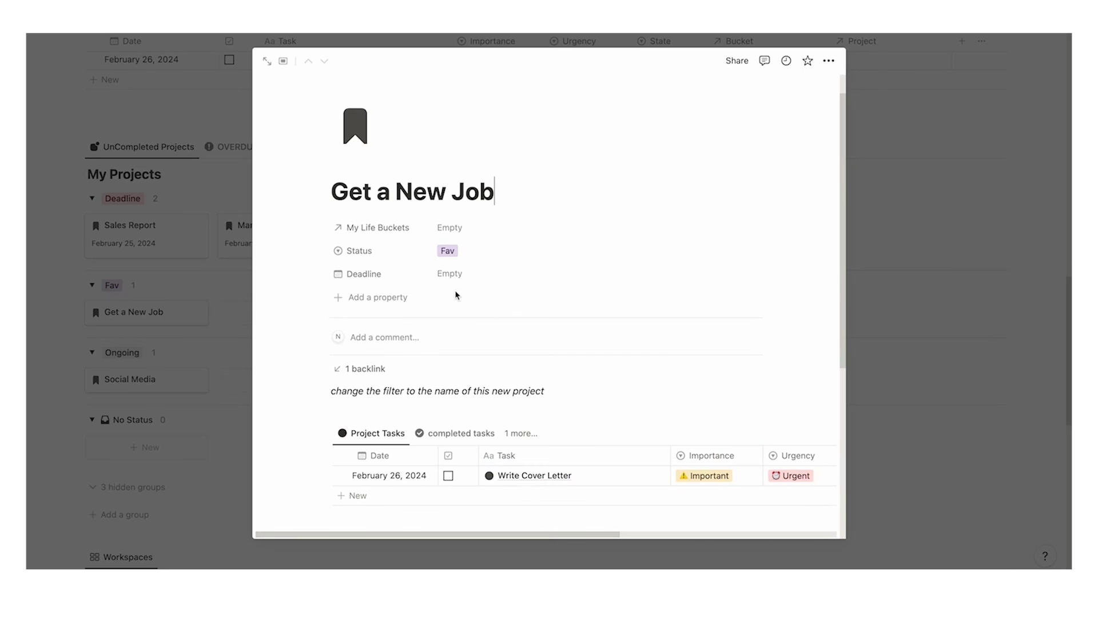
{"action": "scroll", "coordinate": [455, 294], "scroll_direction": "down", "scroll_amount": 3}
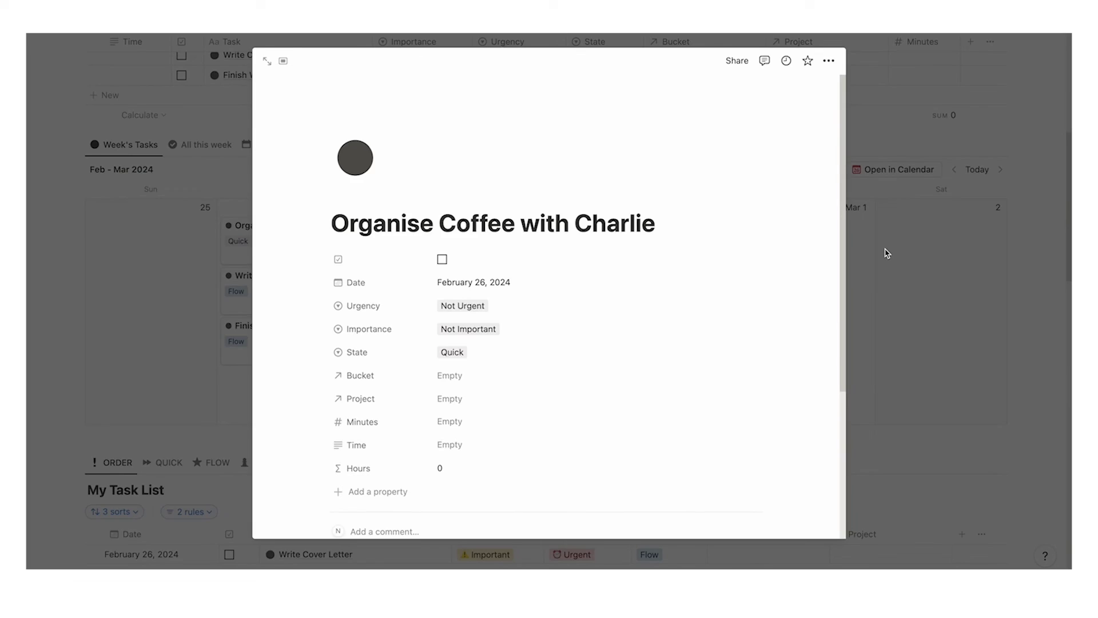
{"action": "left_click", "coordinate": [882, 246]}
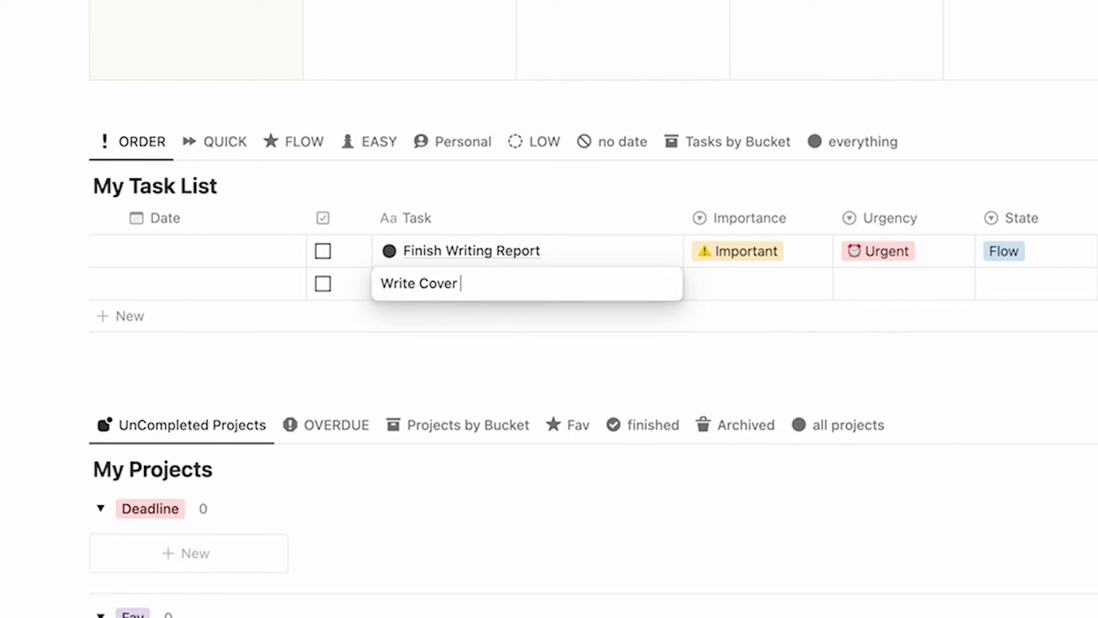
{"action": "type", "text": "Letter"}
{"action": "key", "text": "Return"}
{"action": "left_click", "coordinate": [743, 283]}
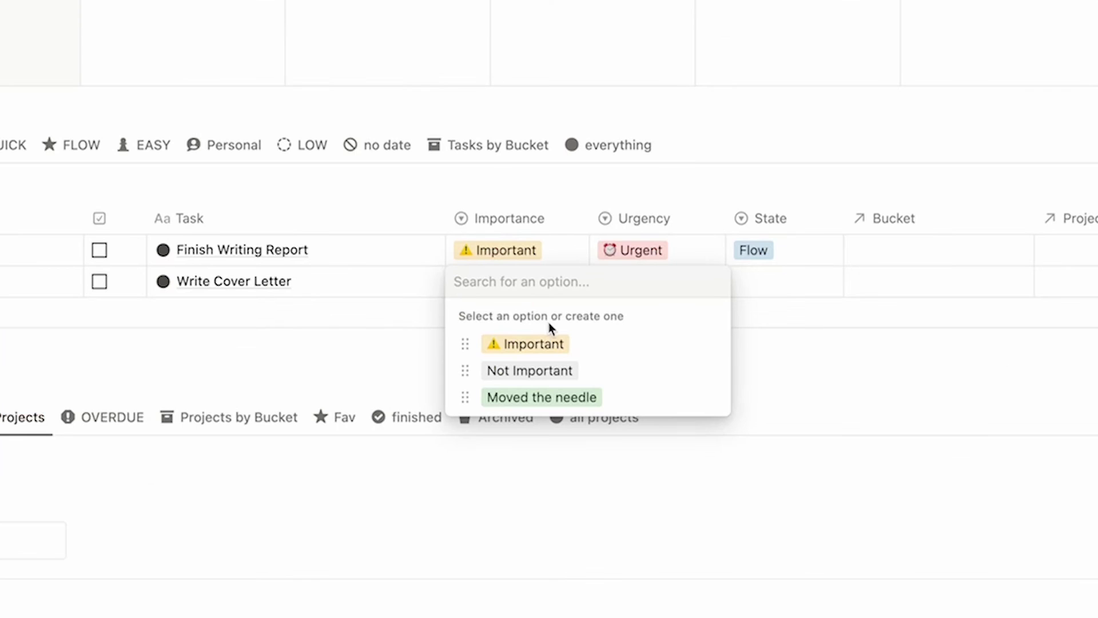